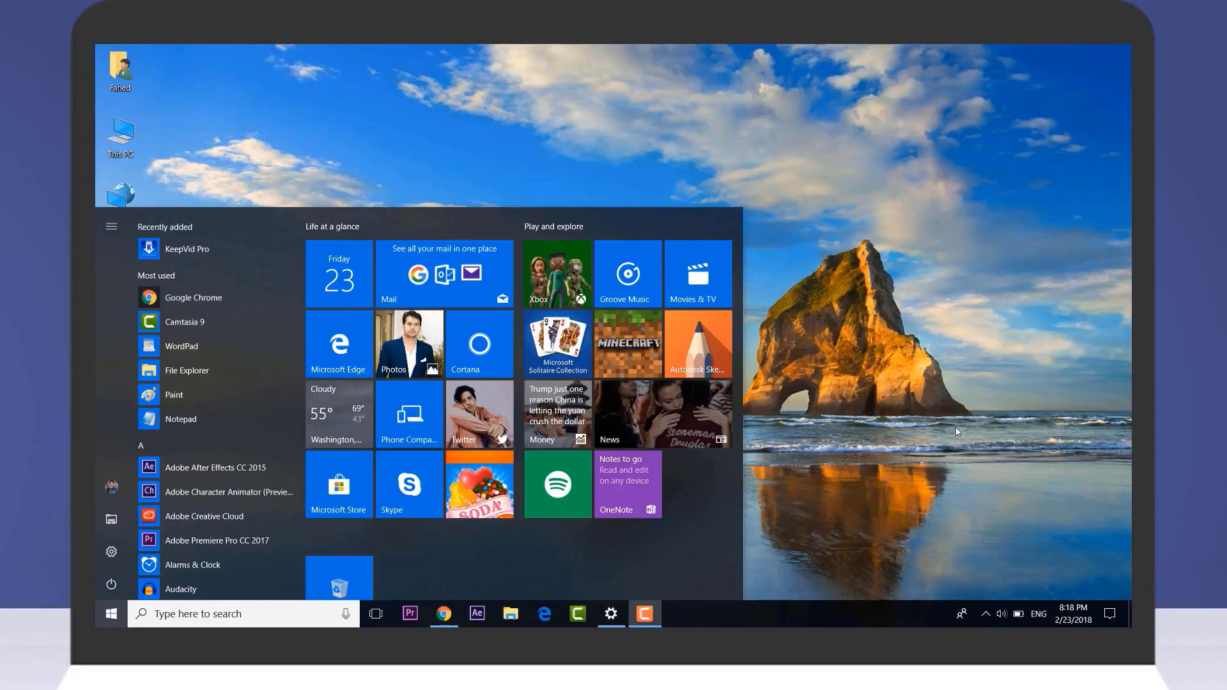
Dismiss the Start menu to show the desktop, then bring Start back up.
{"action": "key", "text": "super"}
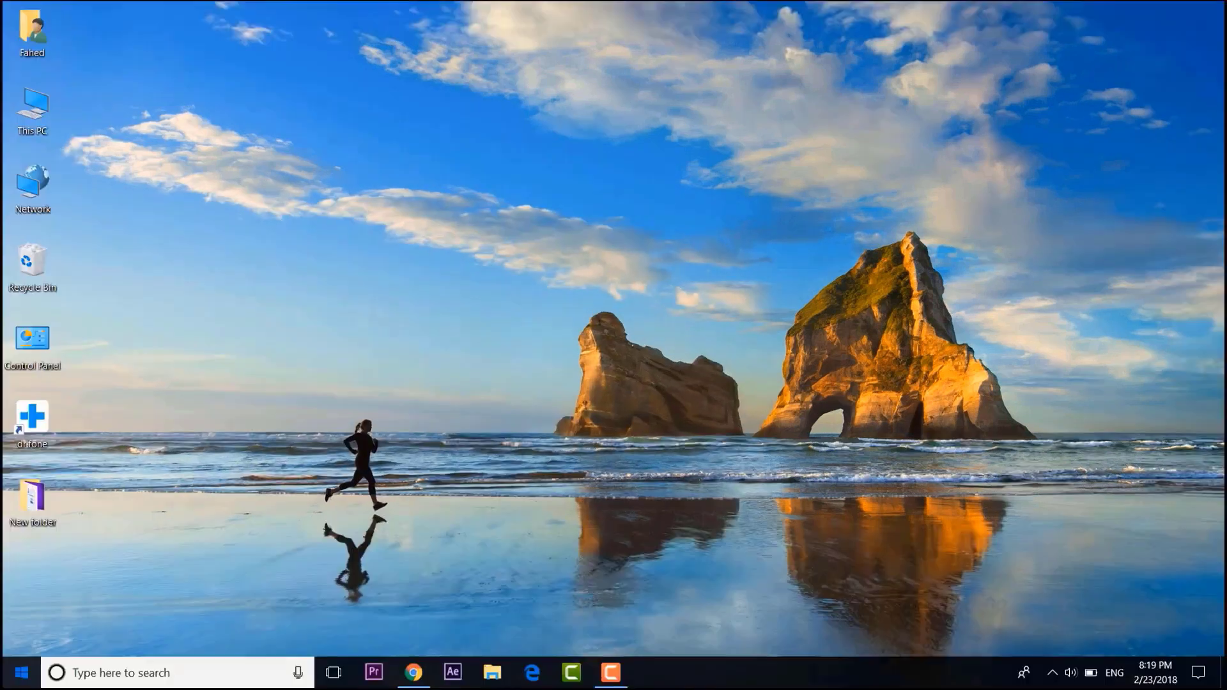
{"action": "key", "text": "super"}
Pair the Galaxy J5 phone over Bluetooth from Devices, confirming the matching PIN.
{"action": "left_click", "coordinate": [12, 599]}
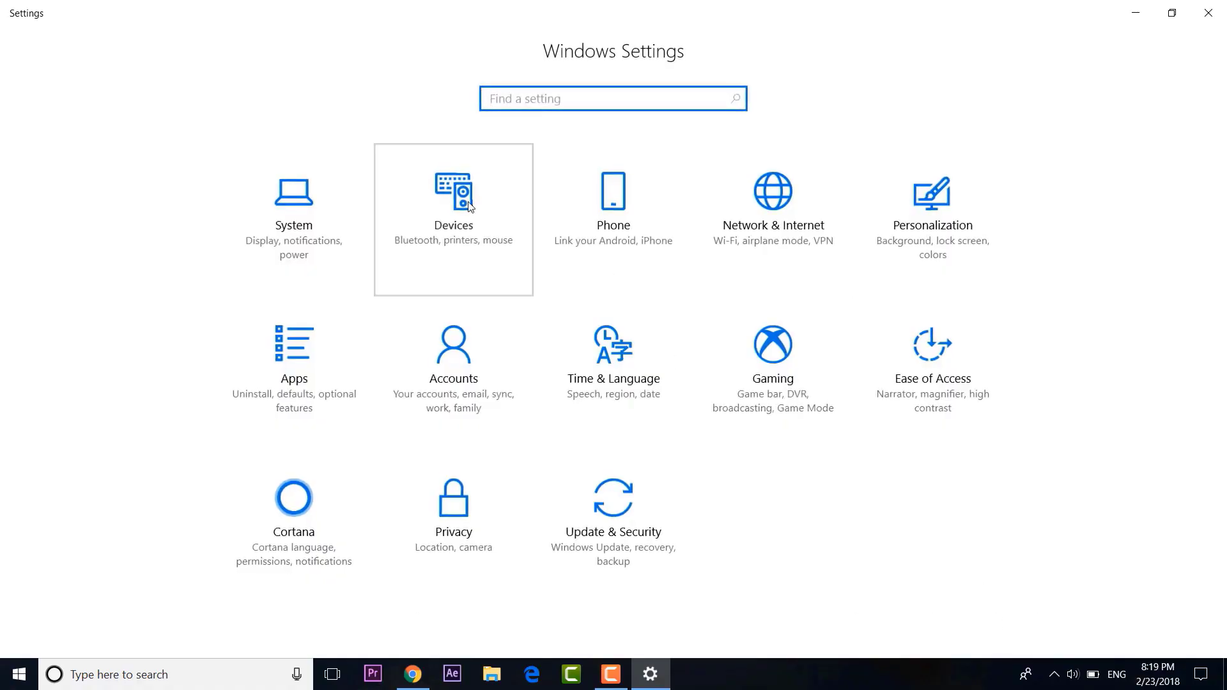
{"action": "left_click", "coordinate": [451, 211]}
{"action": "left_click", "coordinate": [294, 102]}
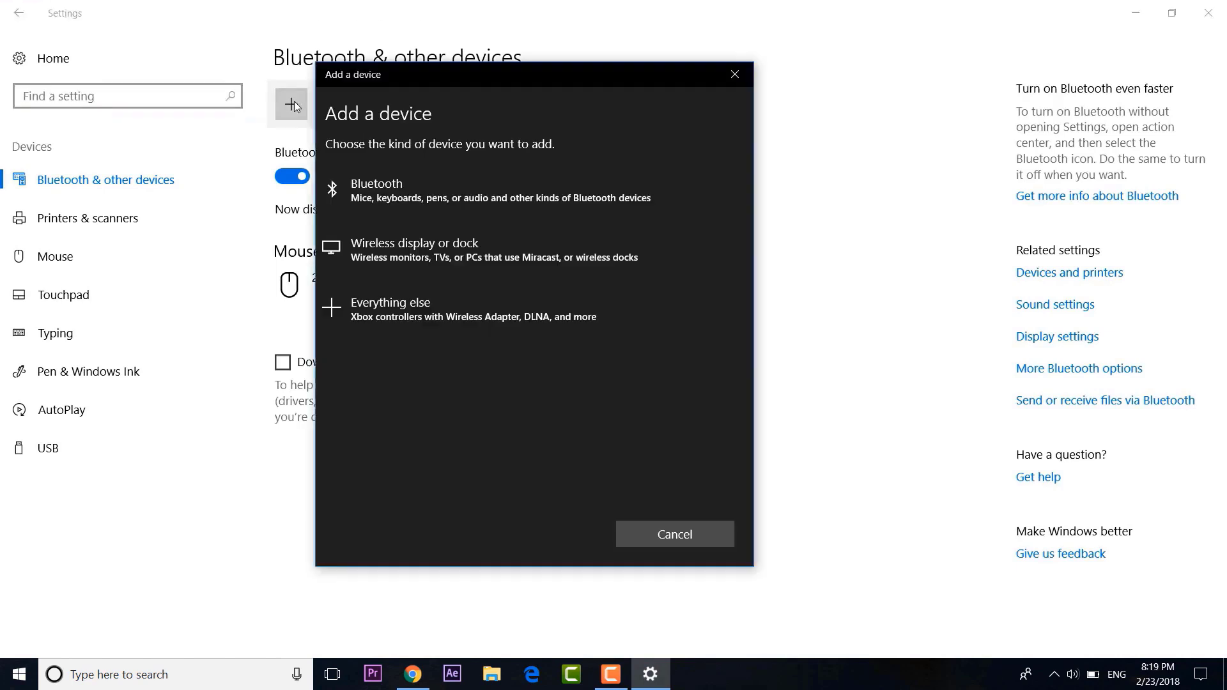
{"action": "left_click", "coordinate": [386, 186]}
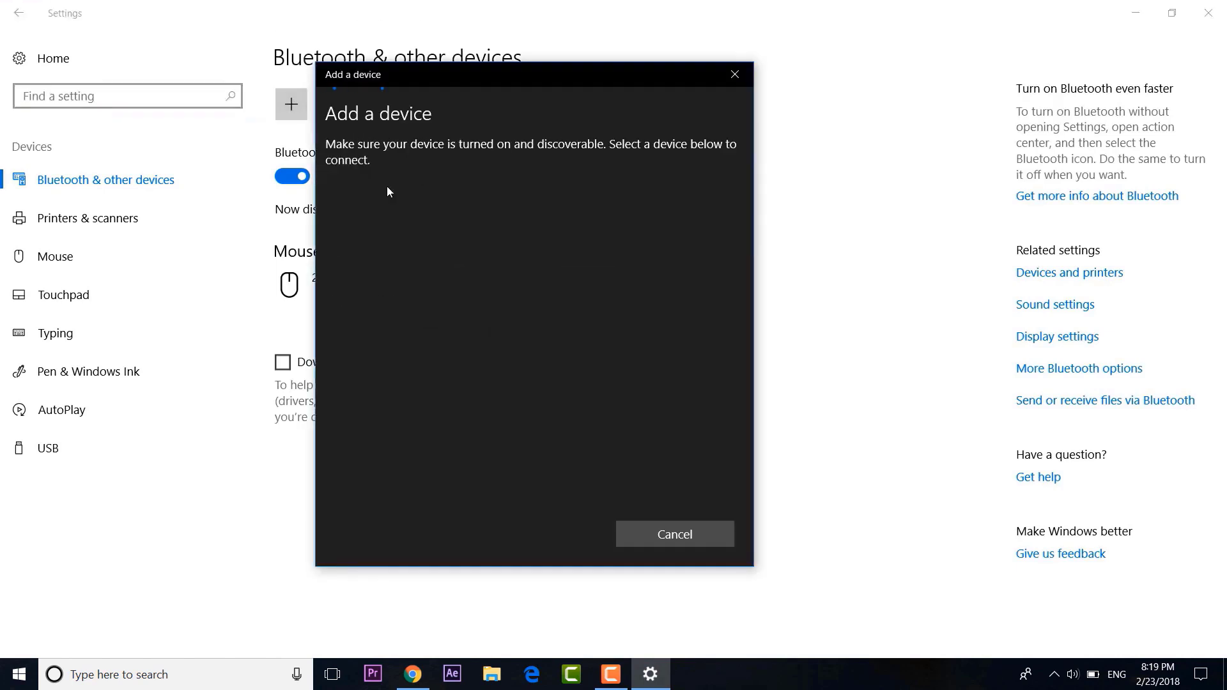
{"action": "left_click", "coordinate": [554, 258]}
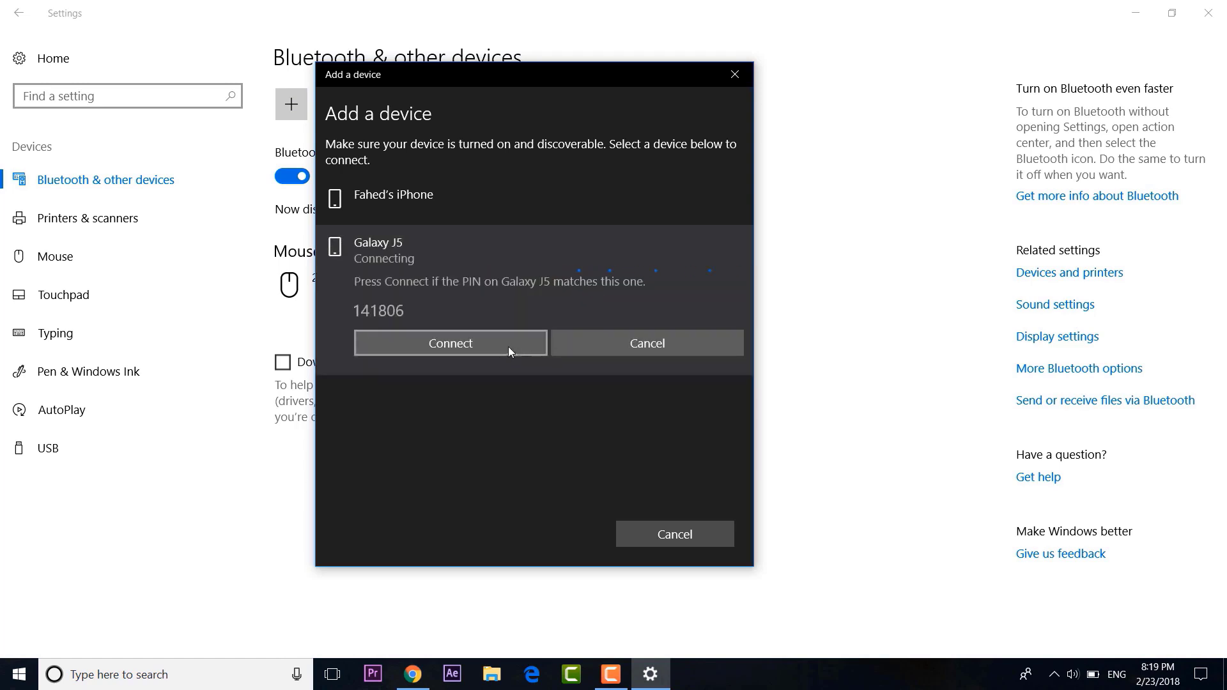
{"action": "left_click", "coordinate": [508, 346]}
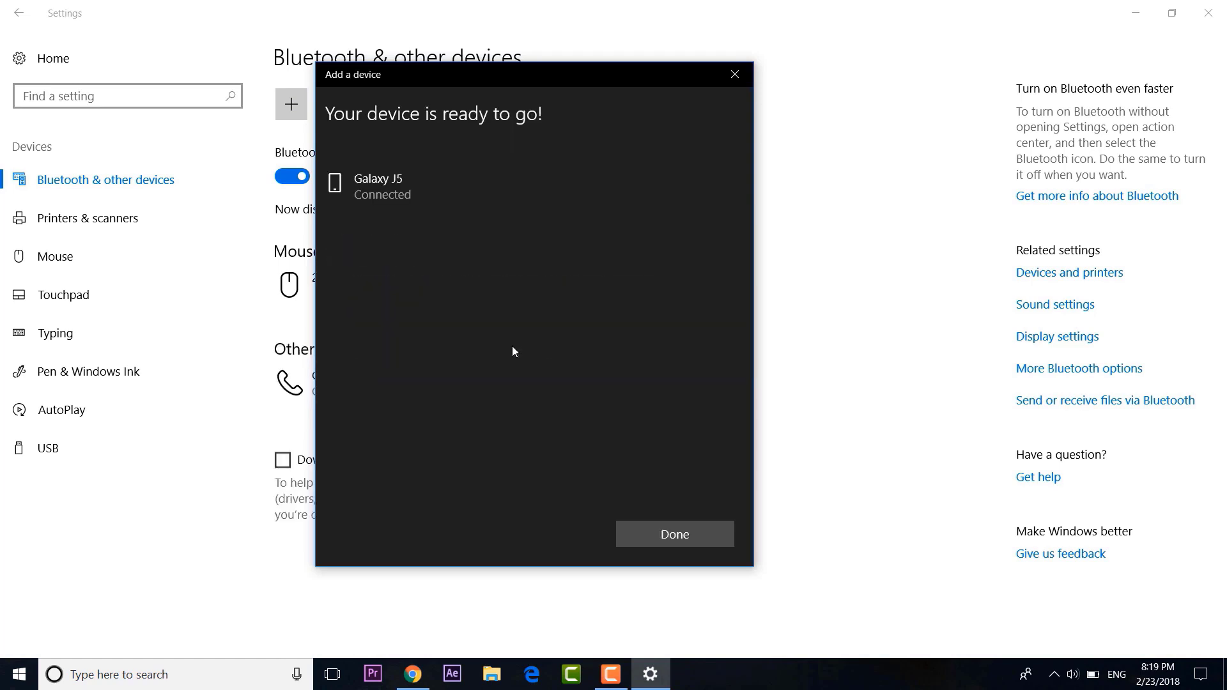
{"action": "left_click", "coordinate": [679, 535]}
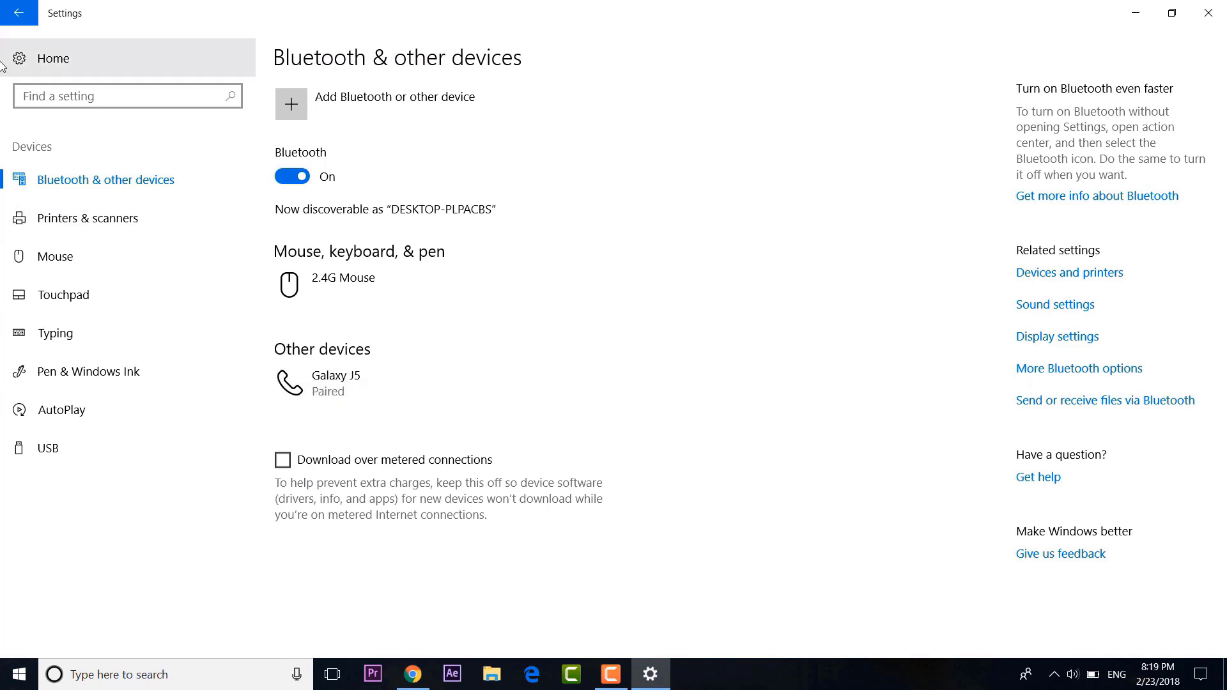
Enable Dynamic lock under Accounts > Sign-in options, then close the window.
{"action": "left_click", "coordinate": [18, 14]}
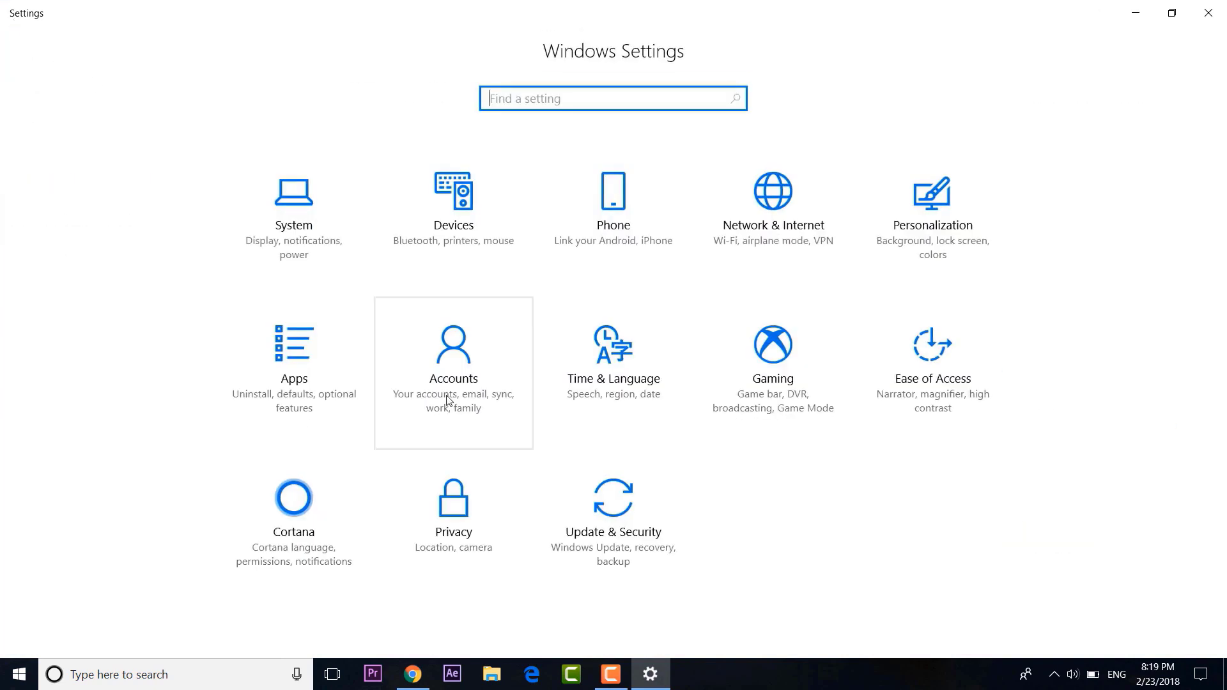
{"action": "left_click", "coordinate": [485, 408]}
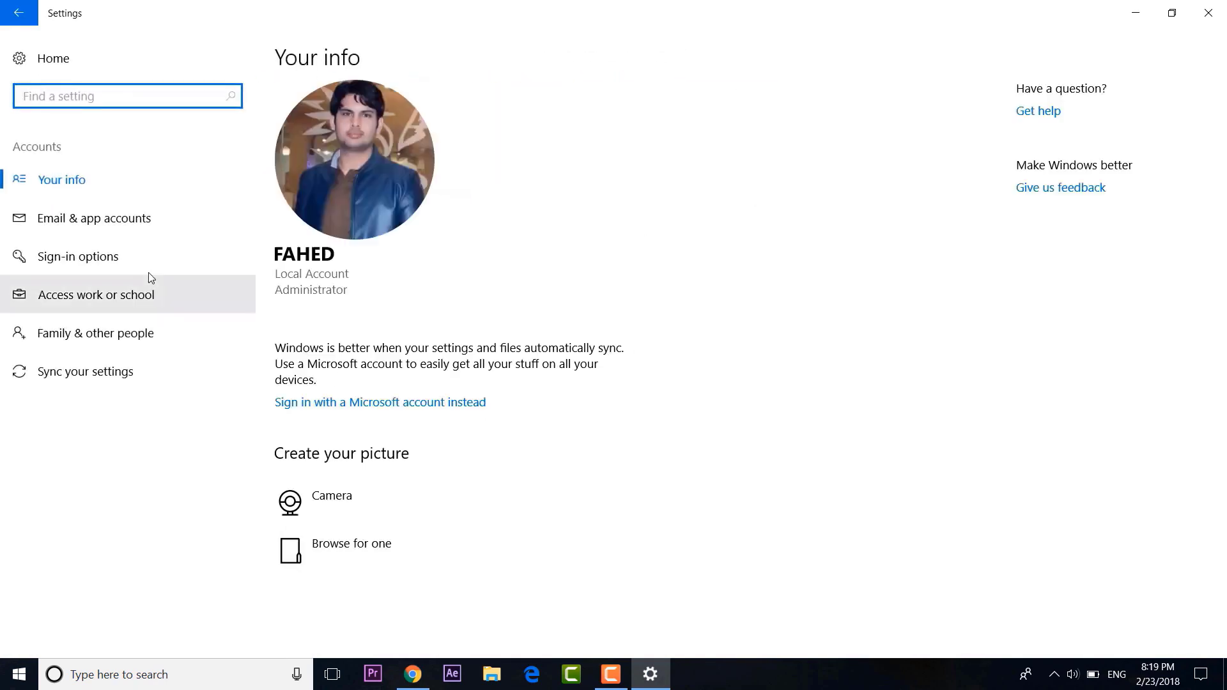
{"action": "left_click", "coordinate": [117, 254]}
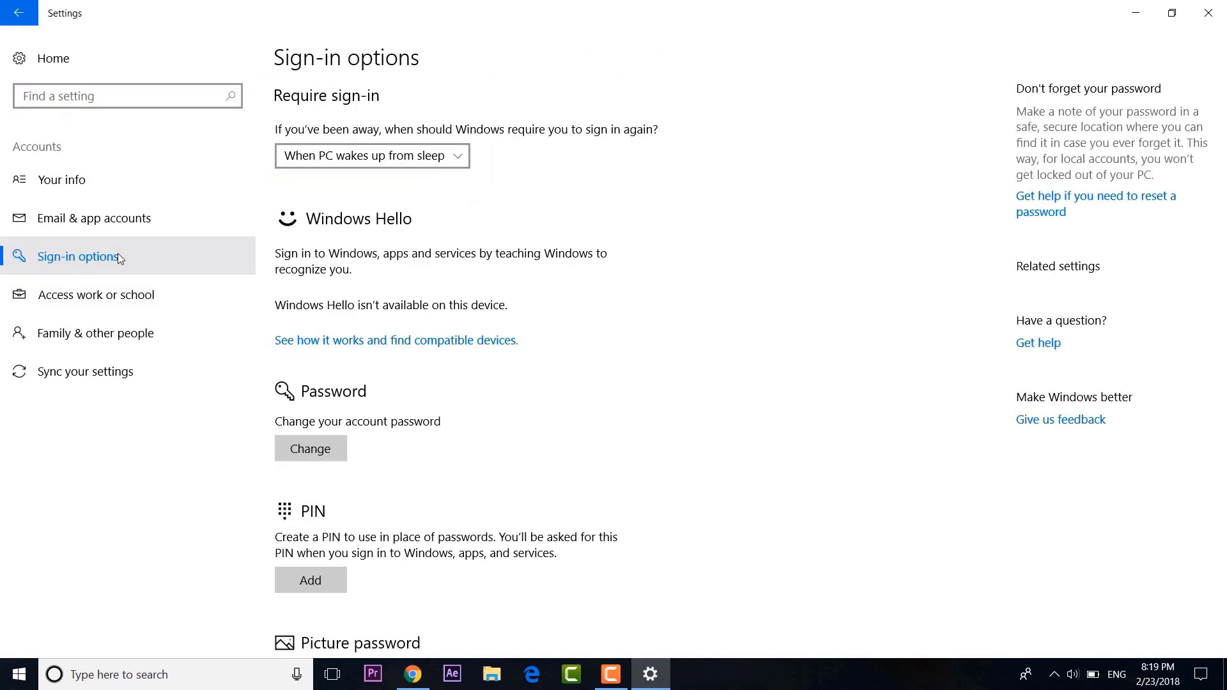
{"action": "scroll", "coordinate": [641, 367], "scroll_direction": "down", "scroll_amount": 2}
{"action": "scroll", "coordinate": [641, 368], "scroll_direction": "down", "scroll_amount": 5}
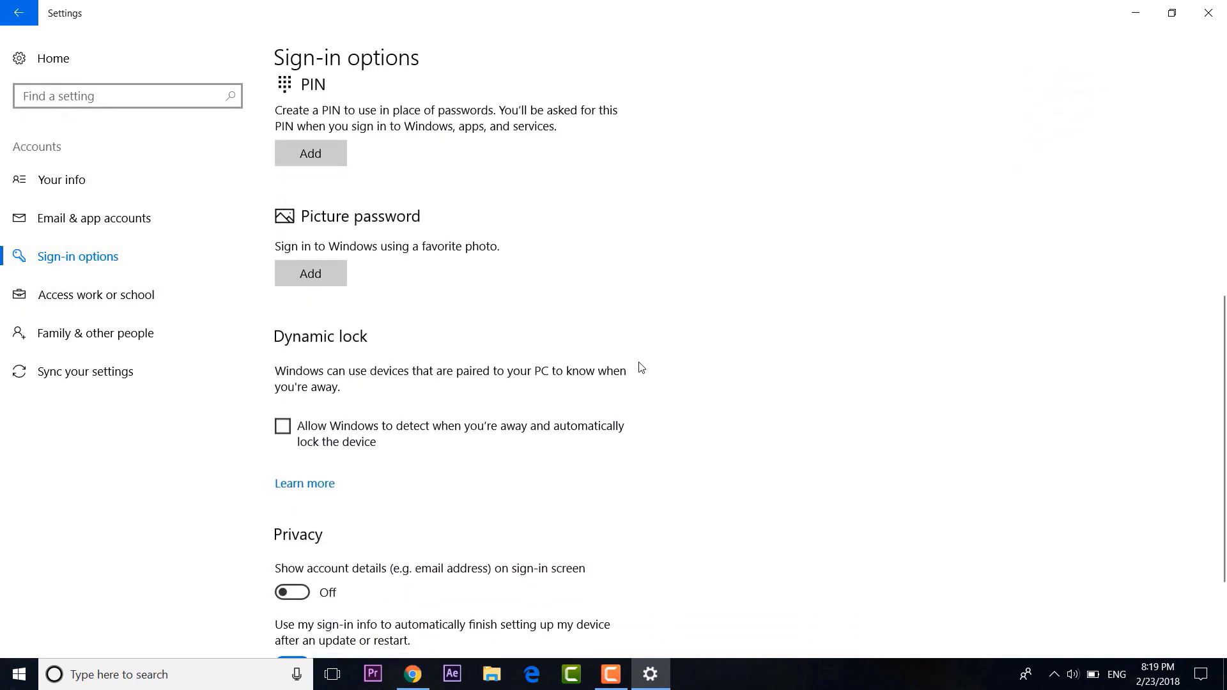
{"action": "left_click", "coordinate": [282, 420]}
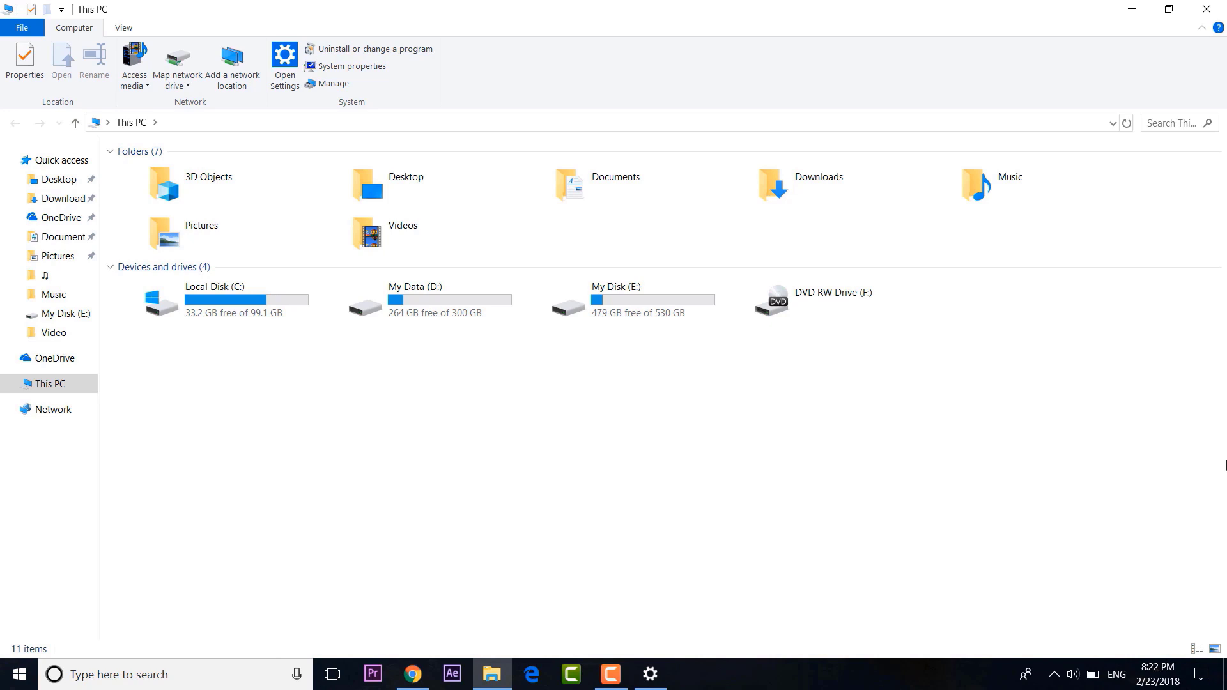
{"action": "left_click", "coordinate": [1207, 9]}
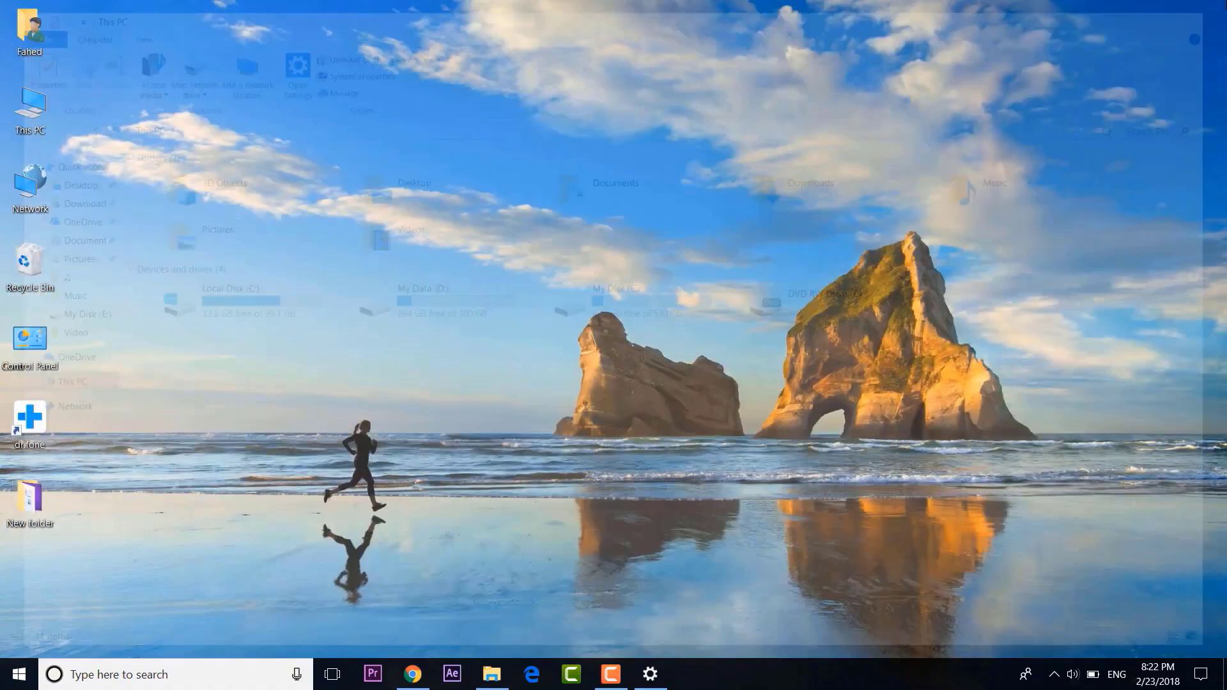
Go to the System > Storage page in Windows Settings.
{"action": "left_click", "coordinate": [20, 675]}
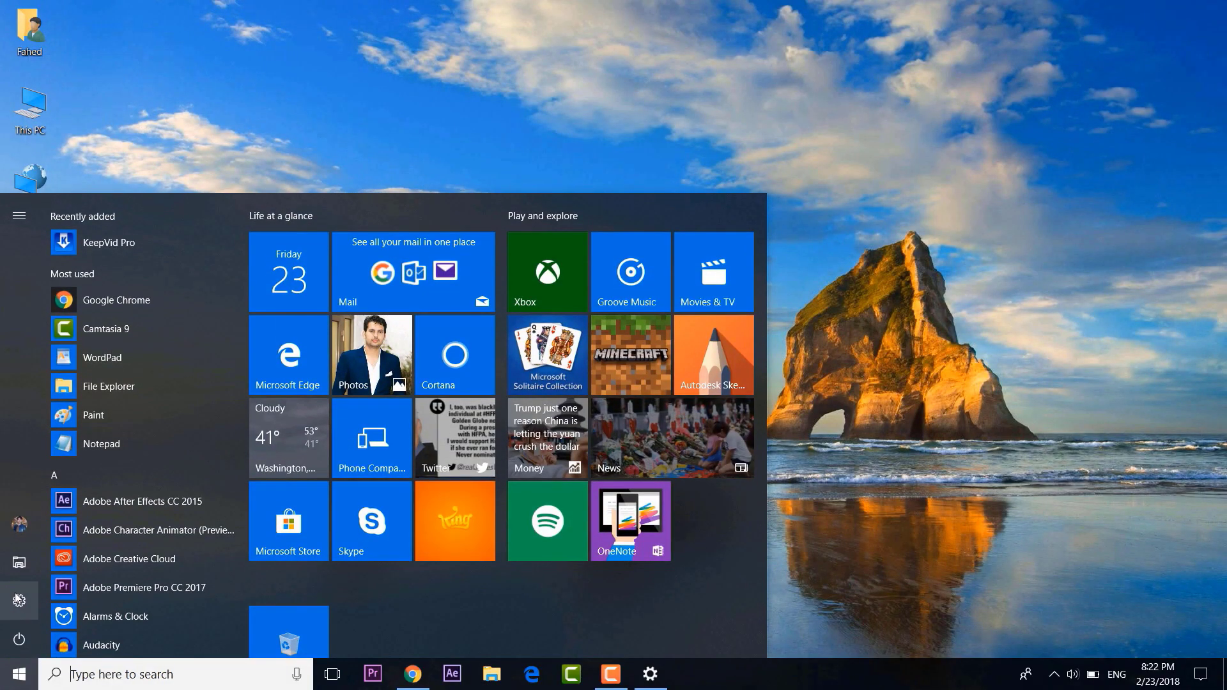
{"action": "left_click", "coordinate": [16, 604]}
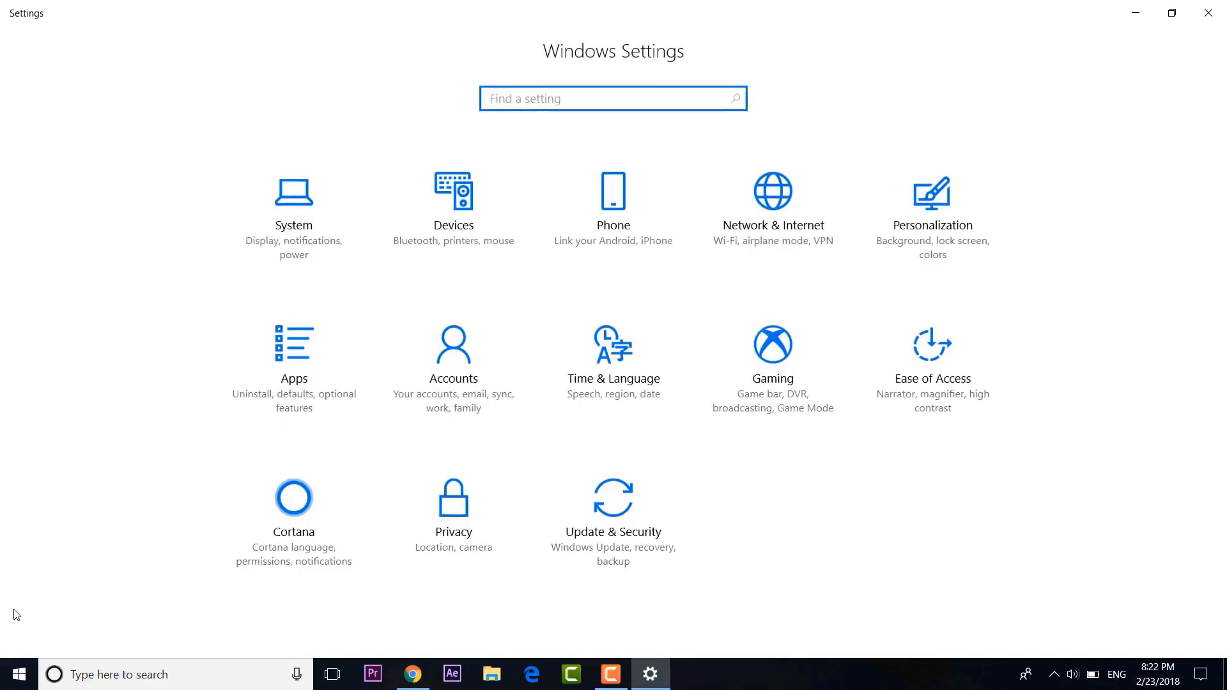
{"action": "left_click", "coordinate": [308, 212]}
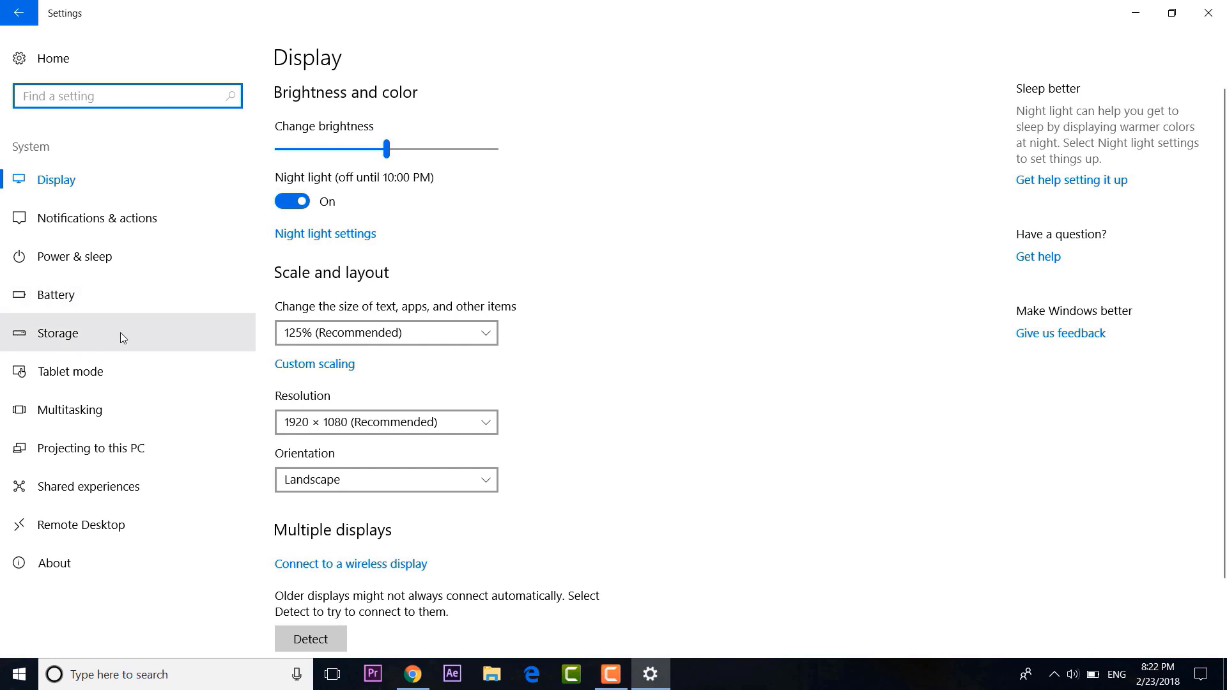
{"action": "left_click", "coordinate": [120, 333]}
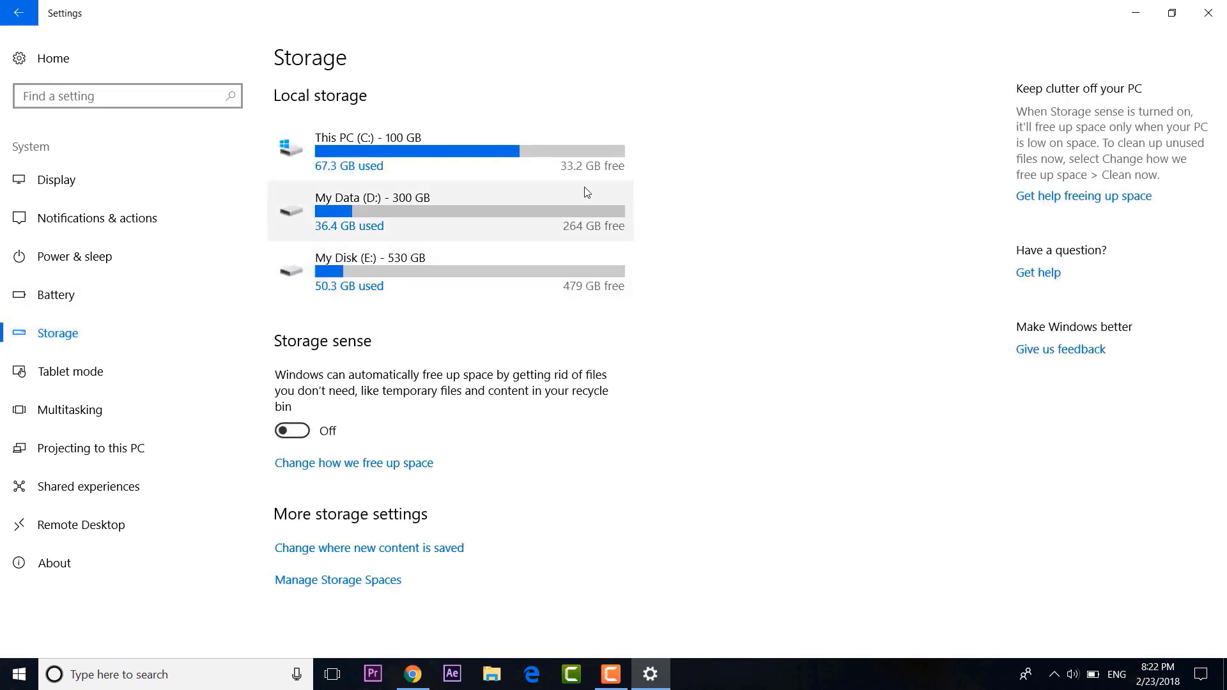
Open the C: drive breakdown and mark temporary files and previous Windows versions for removal.
{"action": "left_click", "coordinate": [601, 150]}
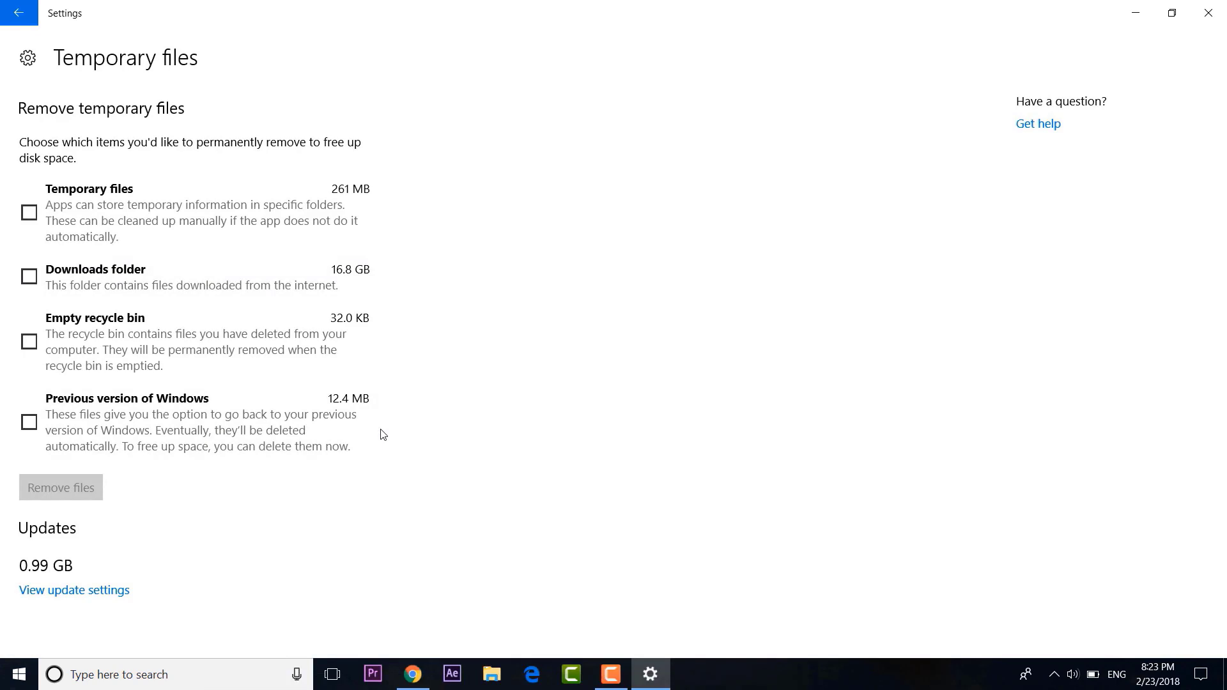
{"action": "left_click", "coordinate": [29, 213]}
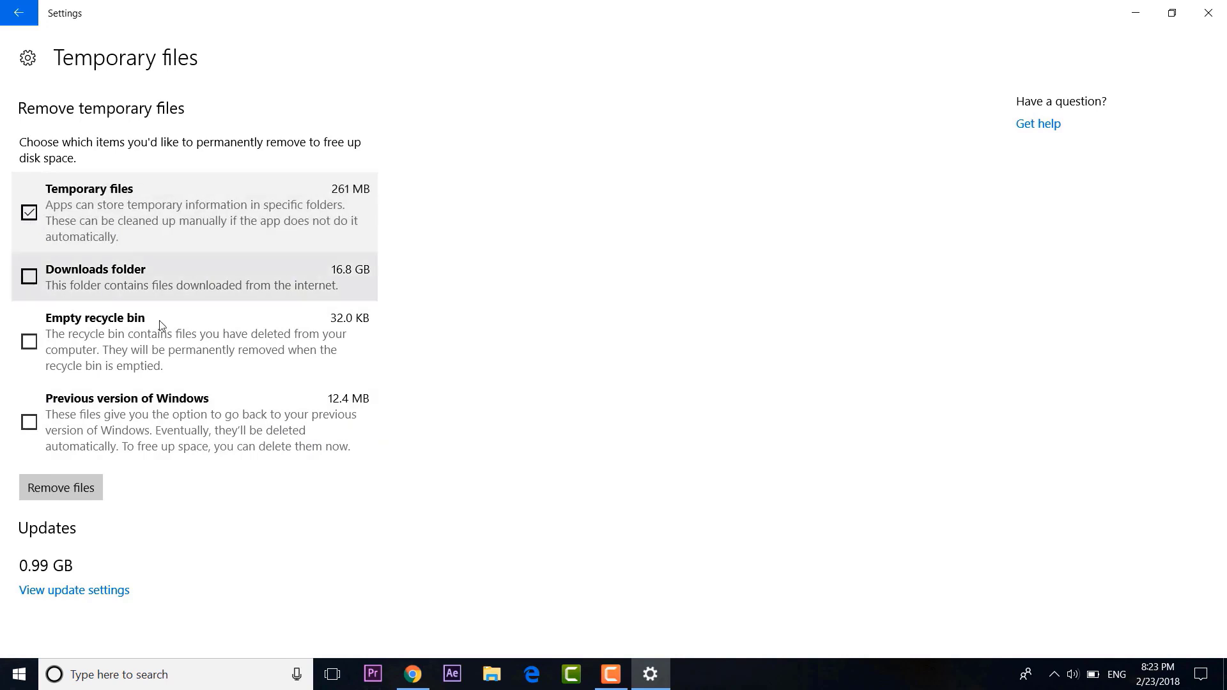
{"action": "left_click", "coordinate": [29, 422]}
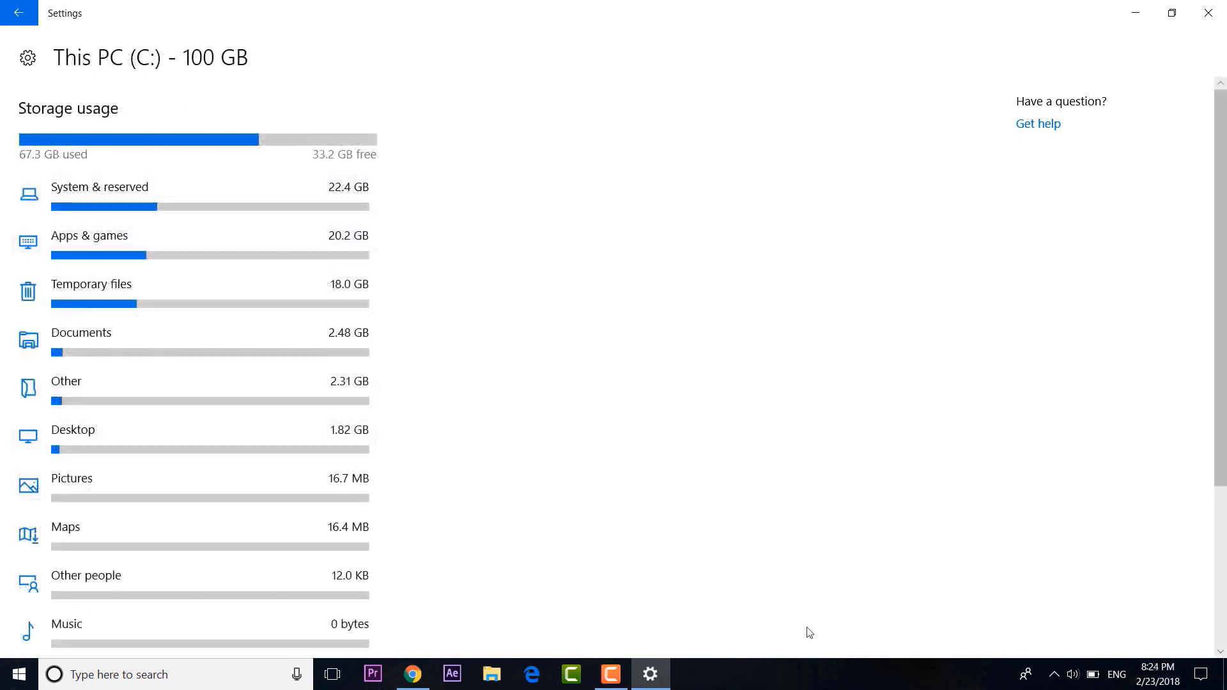
Turn Storage sense on and open its 'Change how we free up space' options.
{"action": "left_click", "coordinate": [20, 14]}
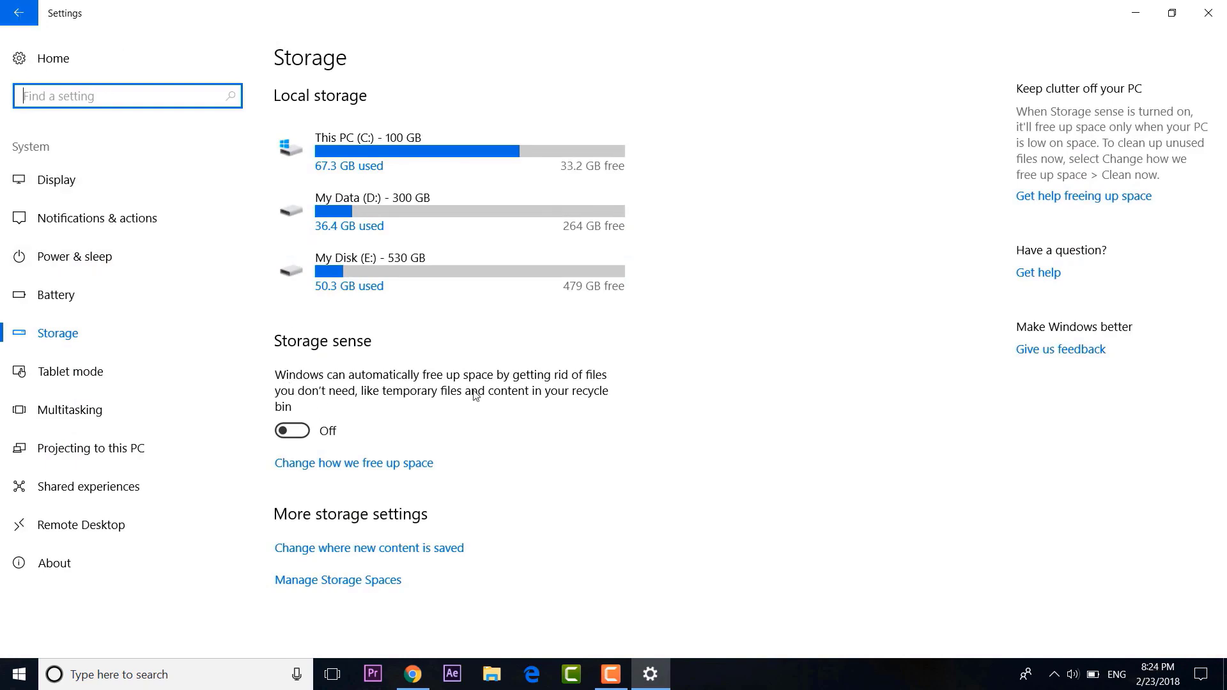
{"action": "left_click", "coordinate": [304, 433]}
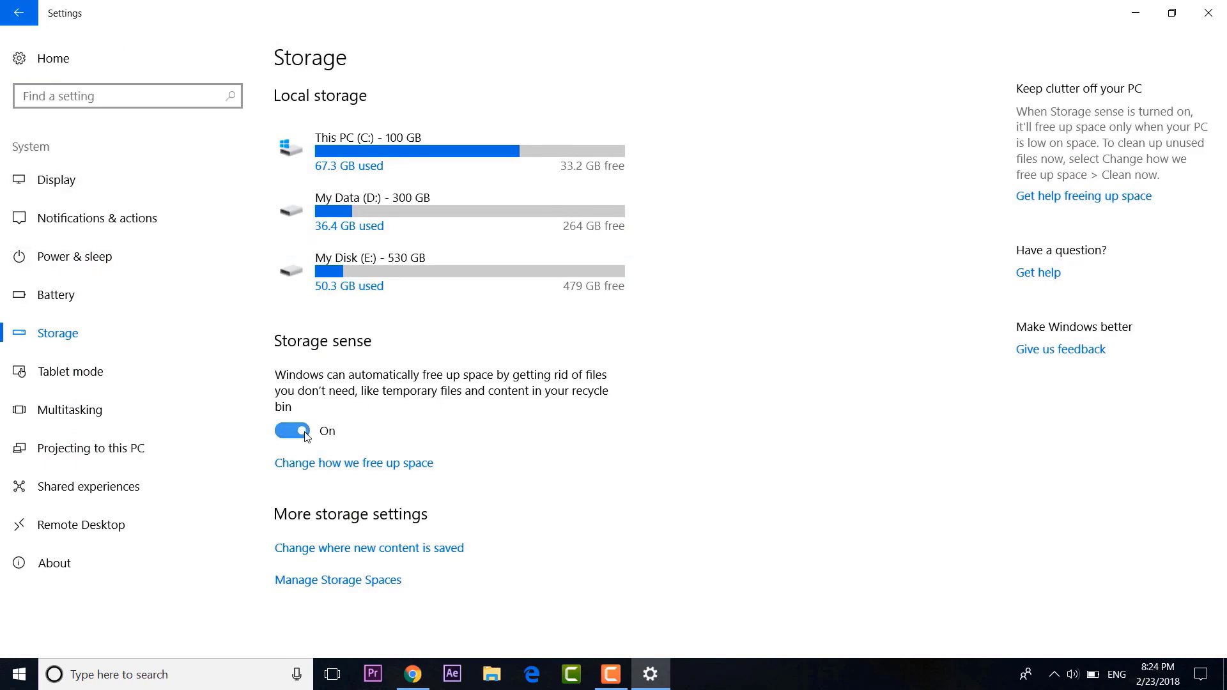
{"action": "left_click", "coordinate": [360, 465]}
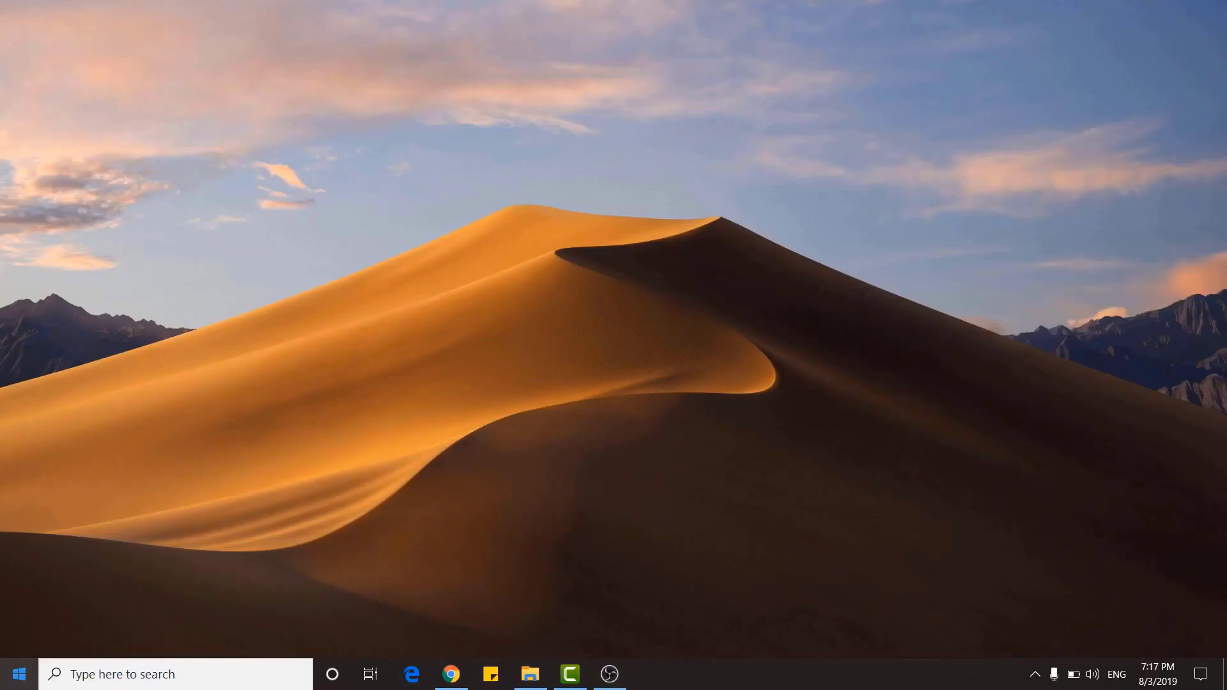
Open Microsoft Store from the Start menu.
{"action": "key", "text": "super"}
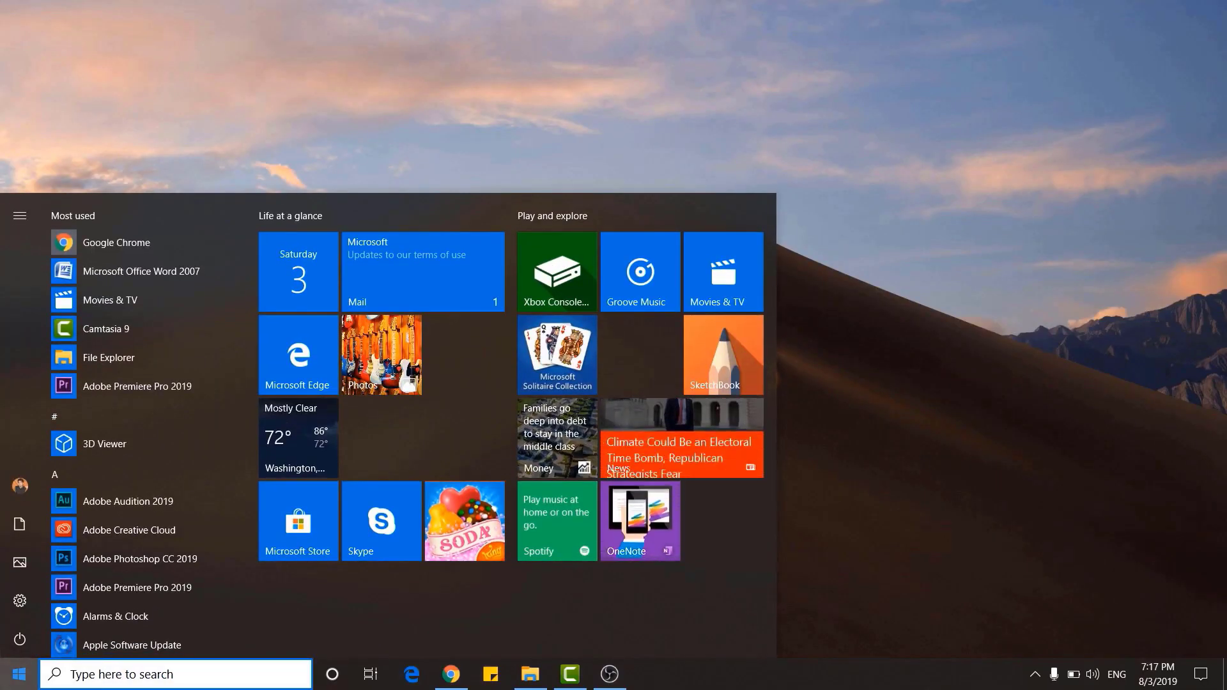
{"action": "left_click", "coordinate": [321, 523]}
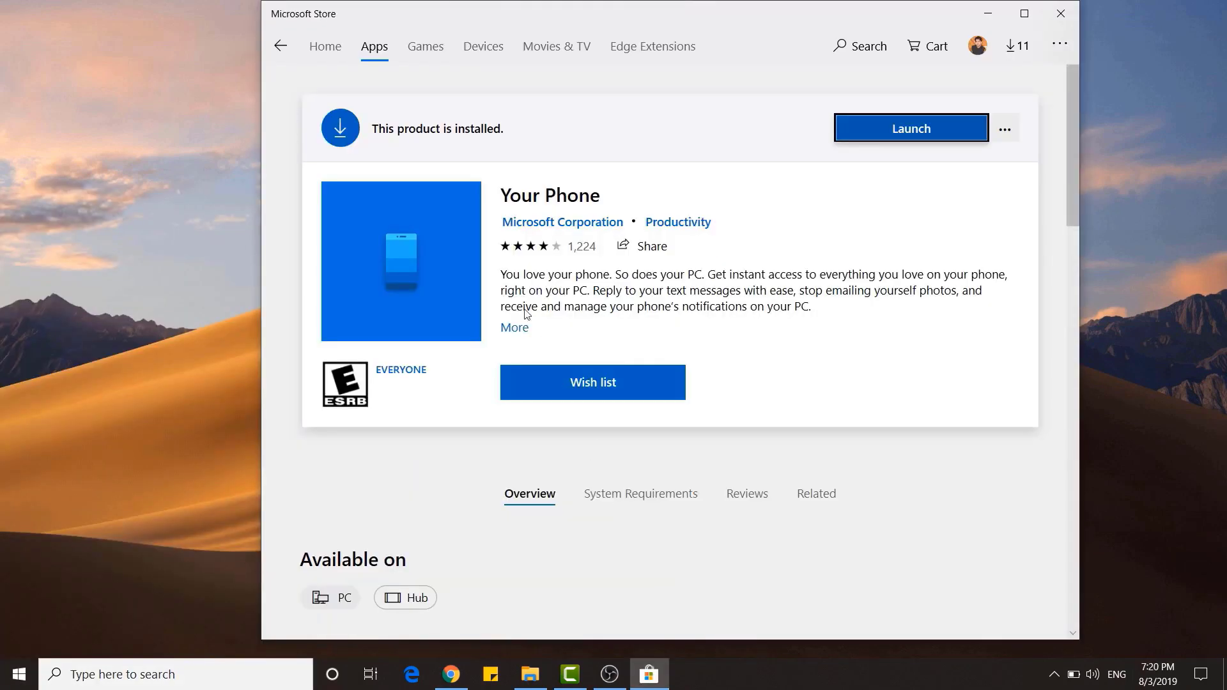
Launch Your Phone, close the Store, choose Android and send the app link to the phone.
{"action": "left_click", "coordinate": [874, 136]}
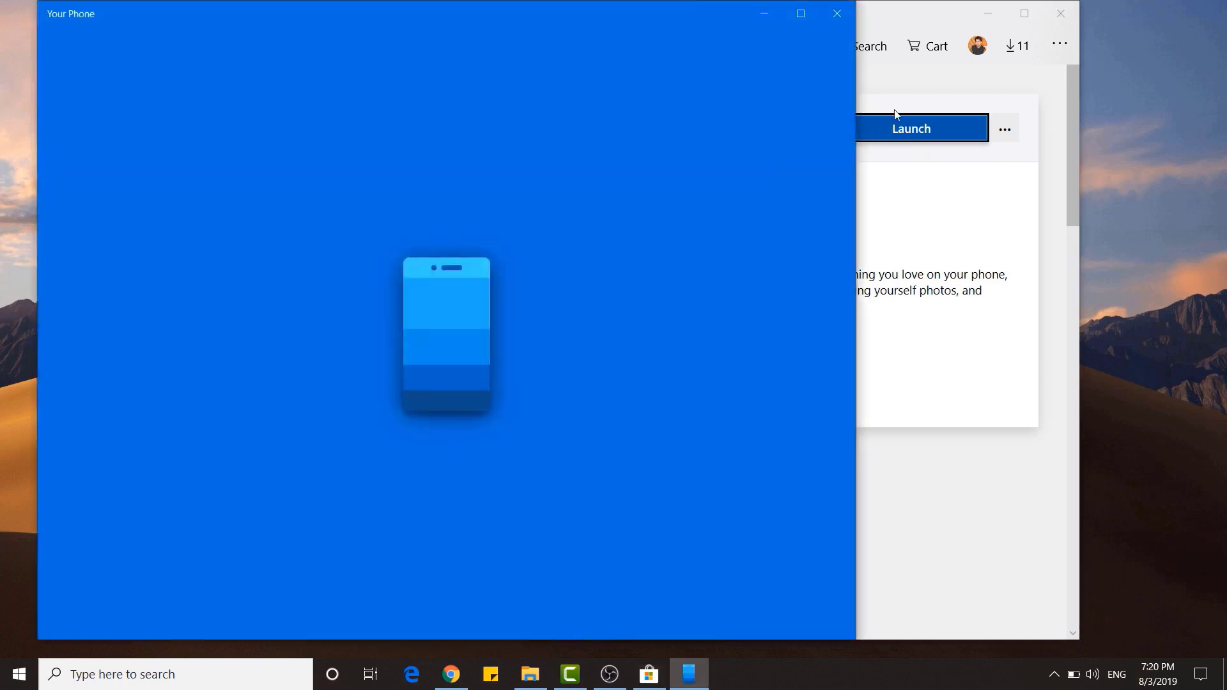
{"action": "left_click", "coordinate": [1060, 14]}
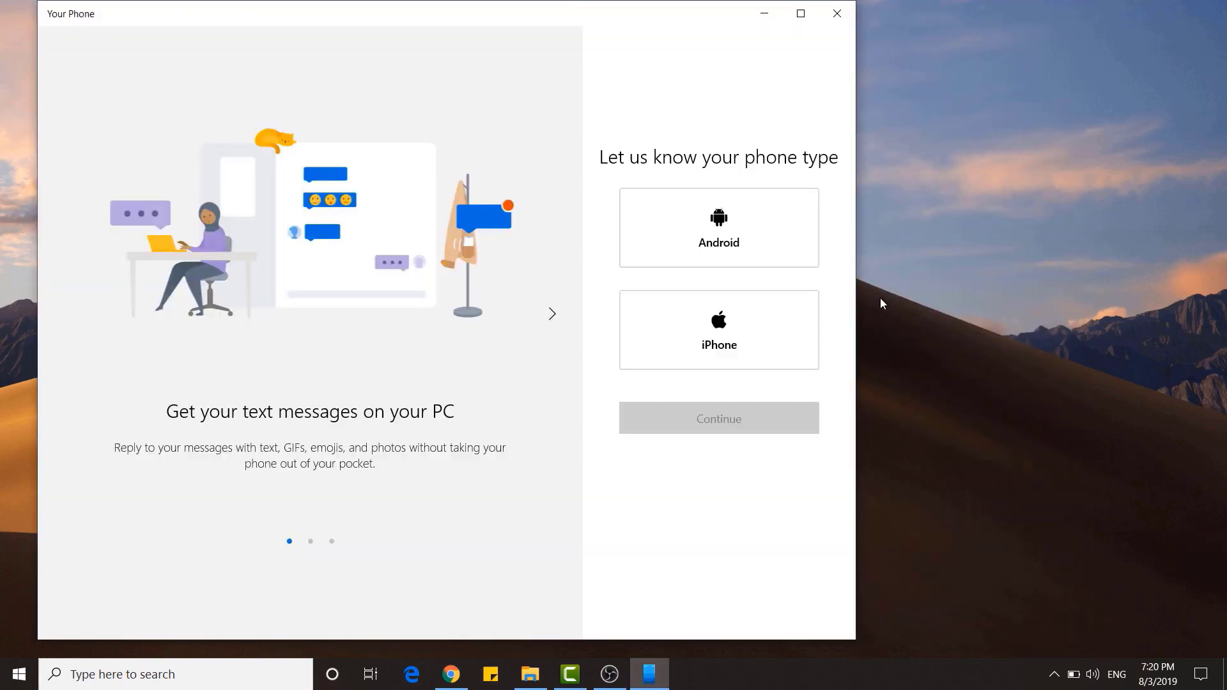
{"action": "left_click", "coordinate": [792, 254]}
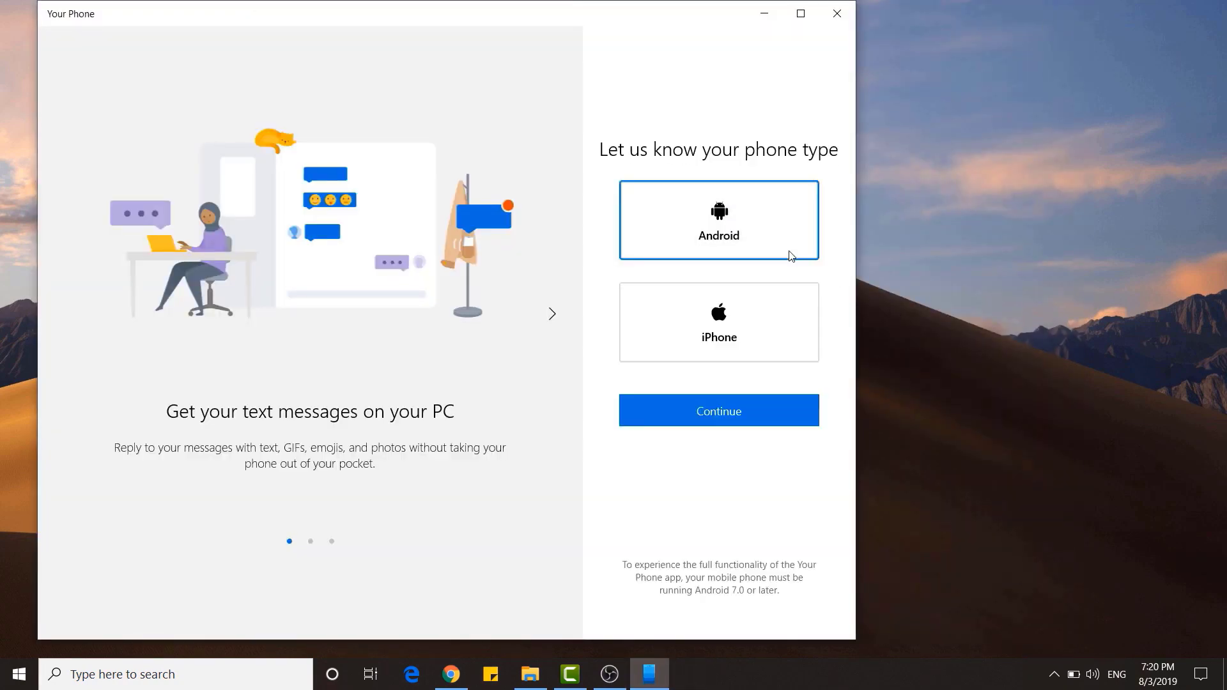
{"action": "left_click", "coordinate": [781, 419]}
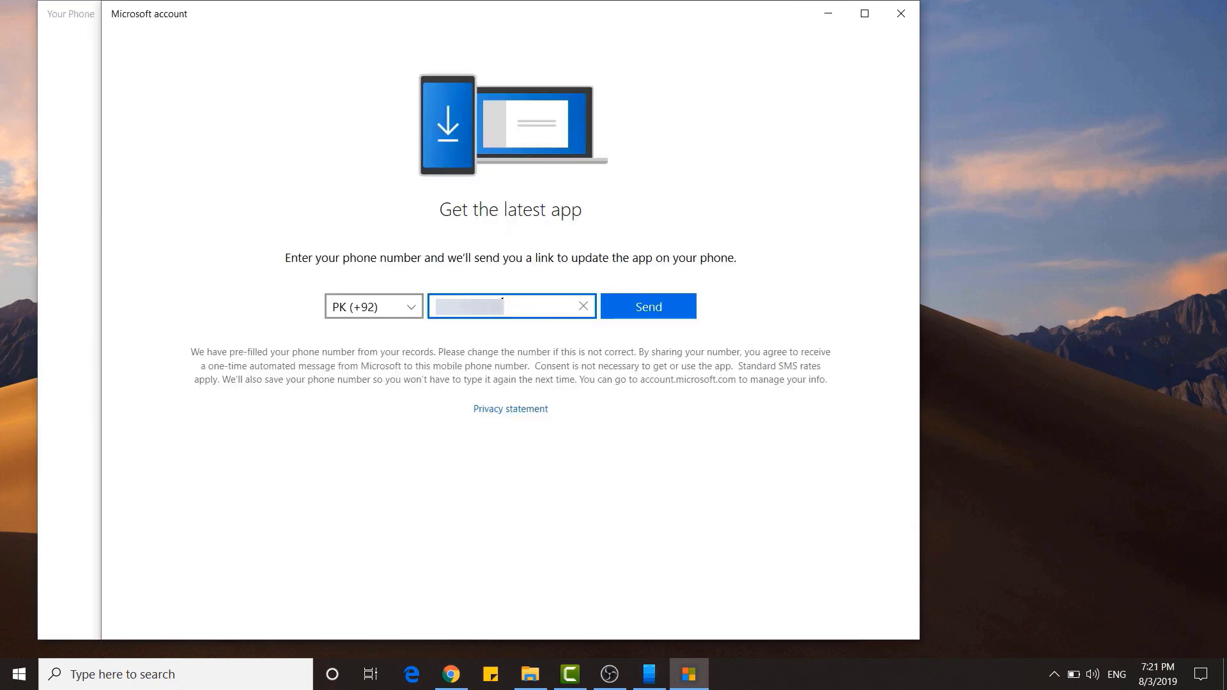
{"action": "left_click", "coordinate": [675, 317]}
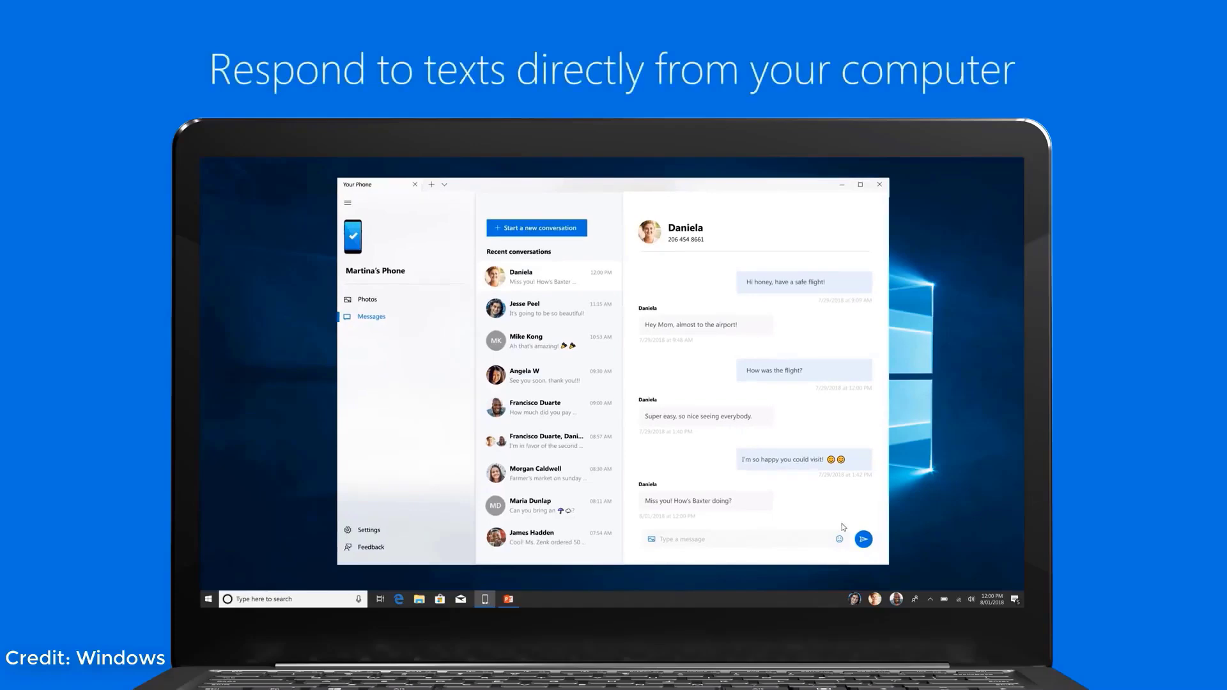
Send the reply 'We miss you too! Baxter's doing well…' in the conversation.
{"action": "left_click", "coordinate": [692, 540]}
{"action": "type", "text": "We miss you too! Baxter's doing well but was NOT happy ab"}
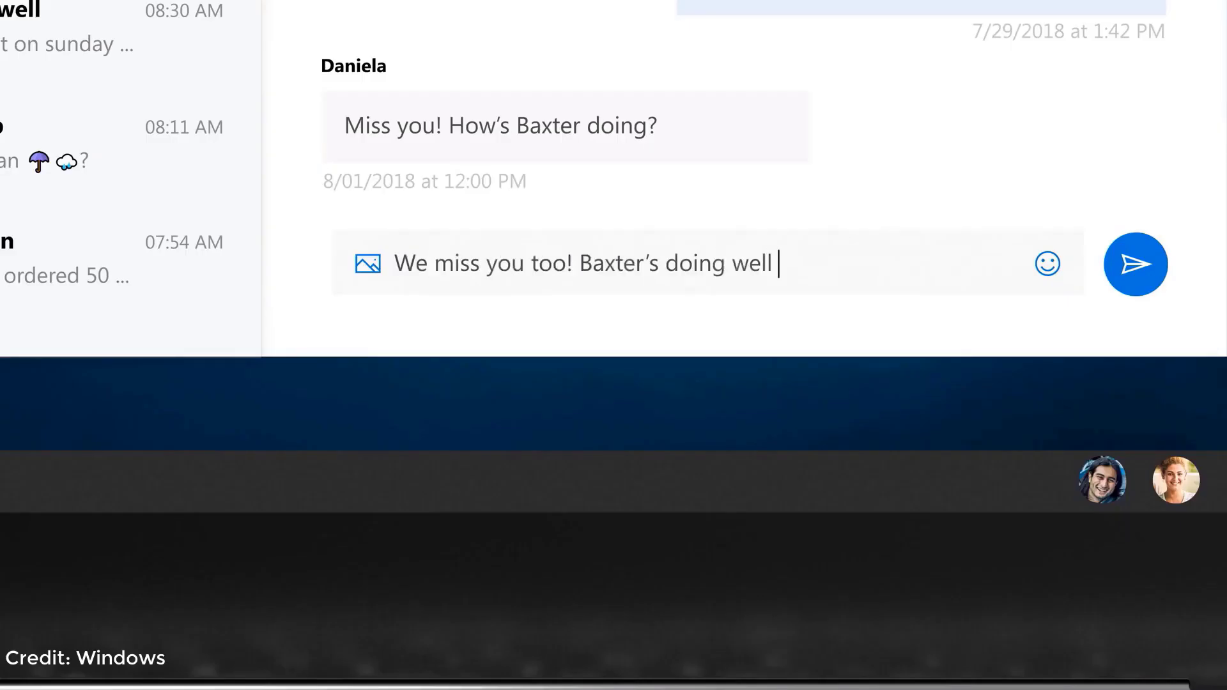
{"action": "type", "text": "out me leaving this morning."}
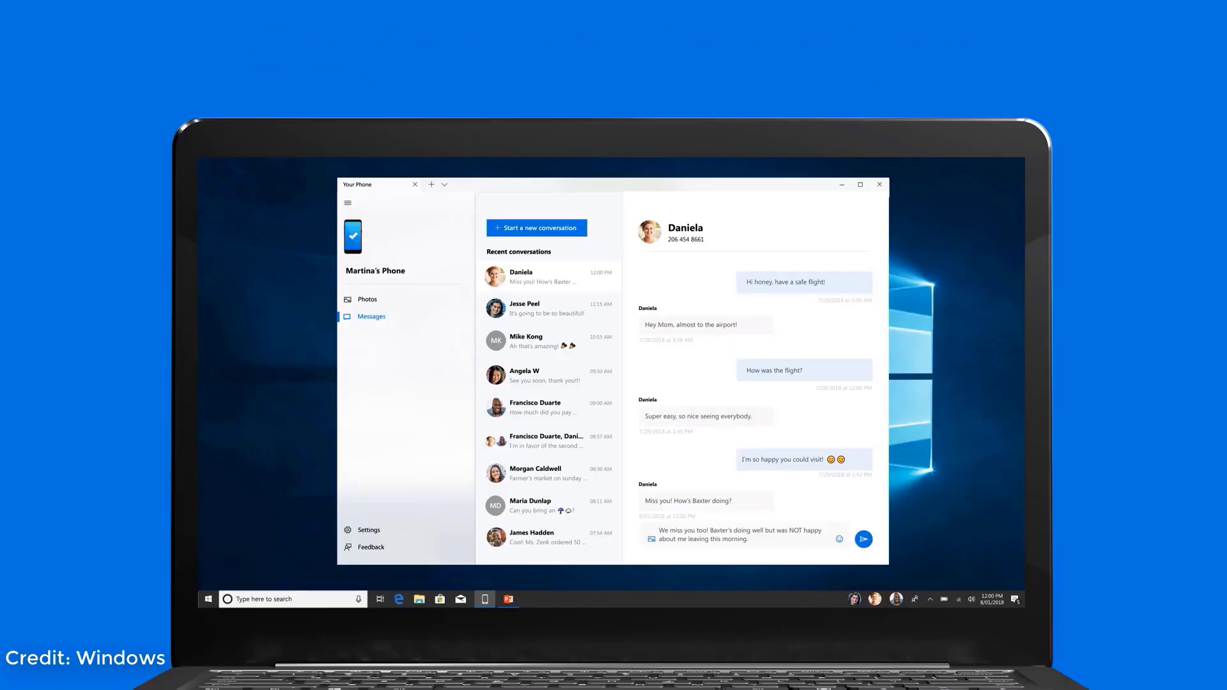
{"action": "key", "text": "Return"}
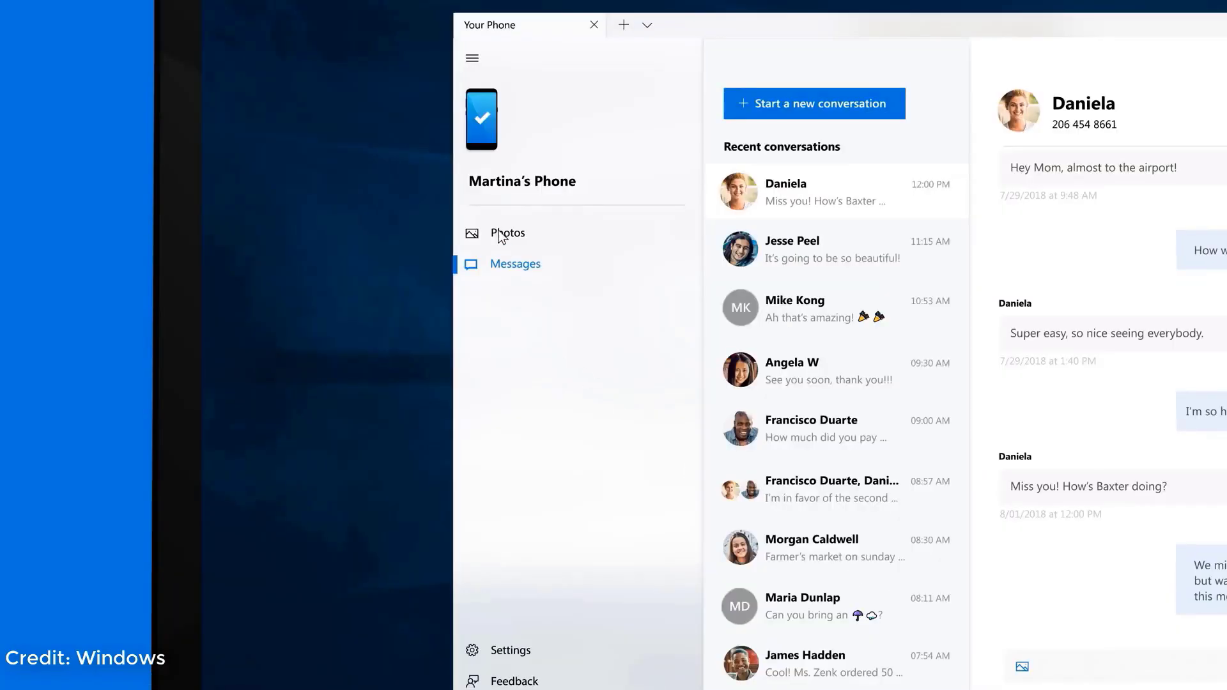
Copy the bulldog photo from the phone's recent photos and drop it into PowerPoint.
{"action": "left_click", "coordinate": [370, 301]}
{"action": "right_click", "coordinate": [585, 342]}
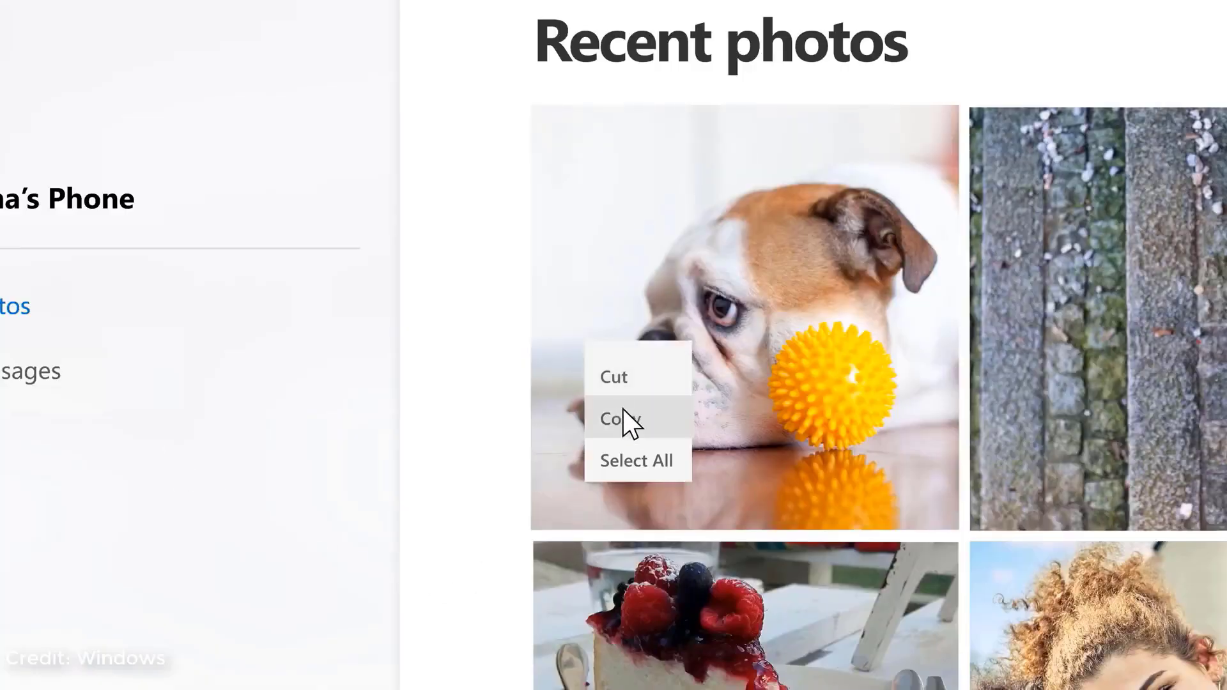
{"action": "left_click", "coordinate": [607, 416]}
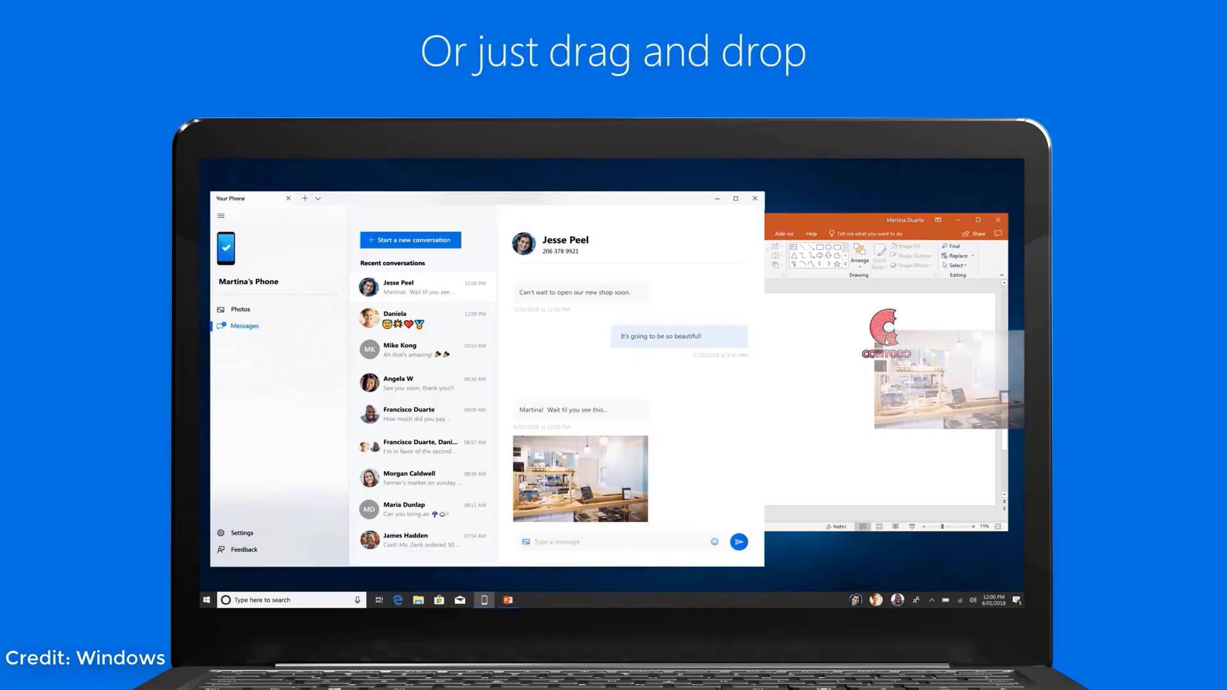
{"action": "left_click_drag", "start_coordinate": [895, 346], "coordinate": [820, 395]}
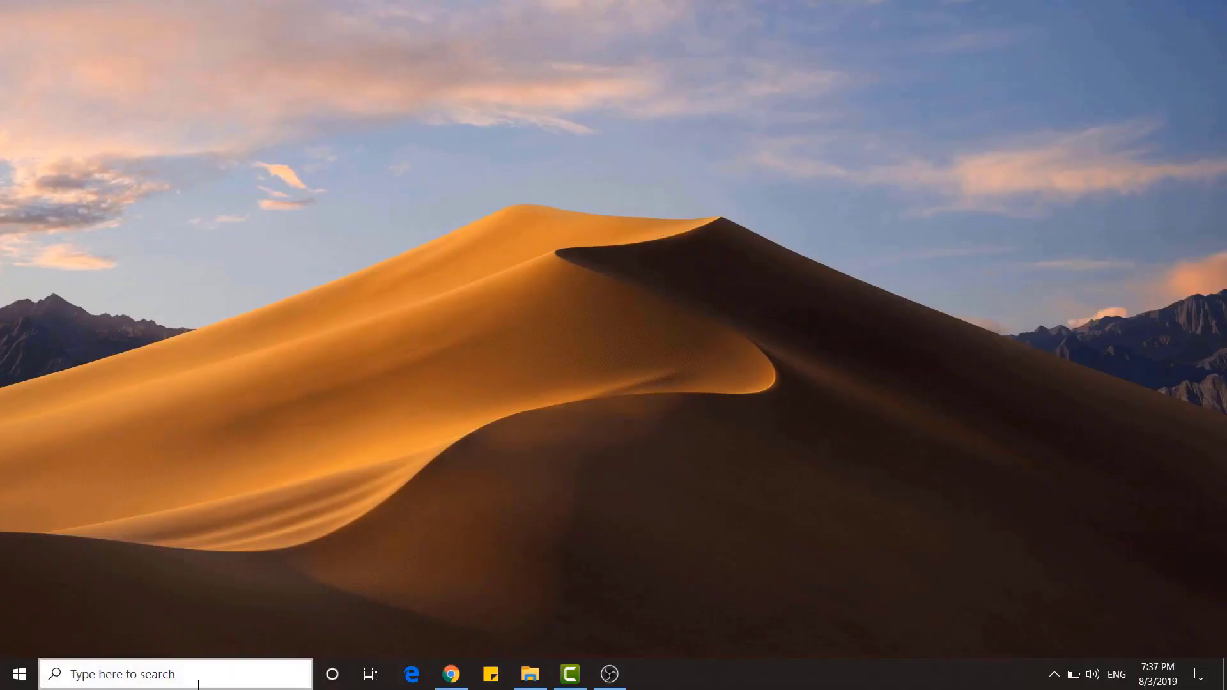
Search 'clipboard settings' from the taskbar and open the Clipboard settings page.
{"action": "left_click", "coordinate": [198, 684]}
{"action": "type", "text": "cli"}
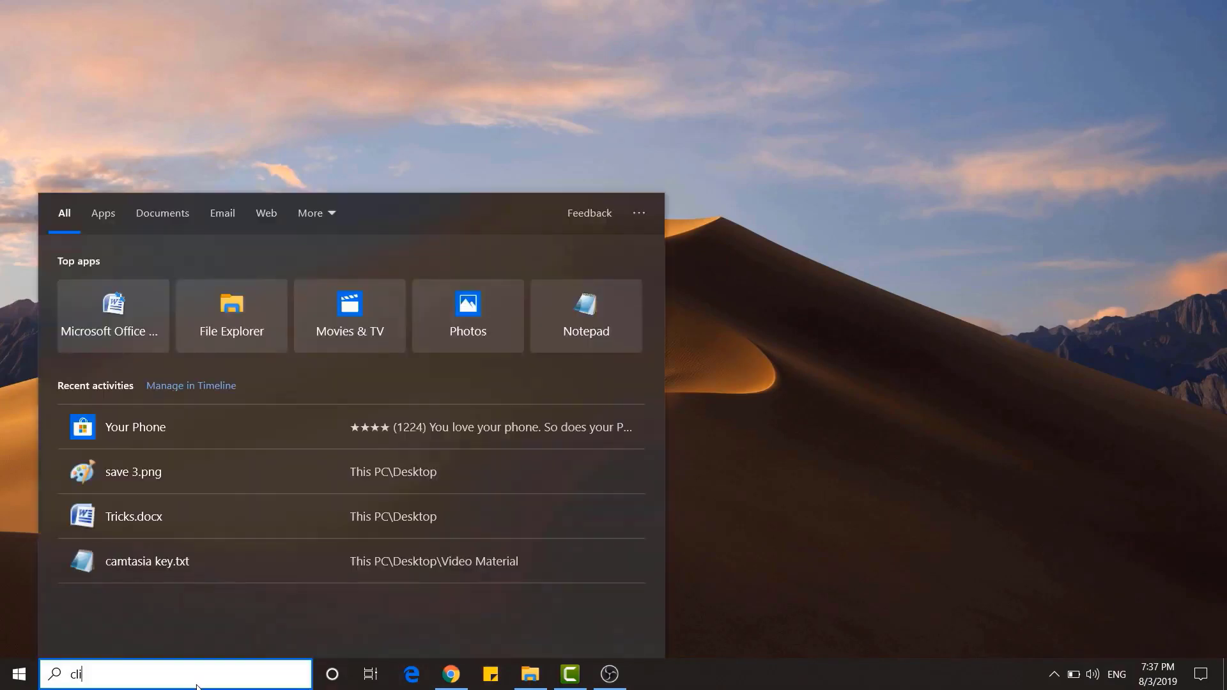
{"action": "type", "text": "pboard "}
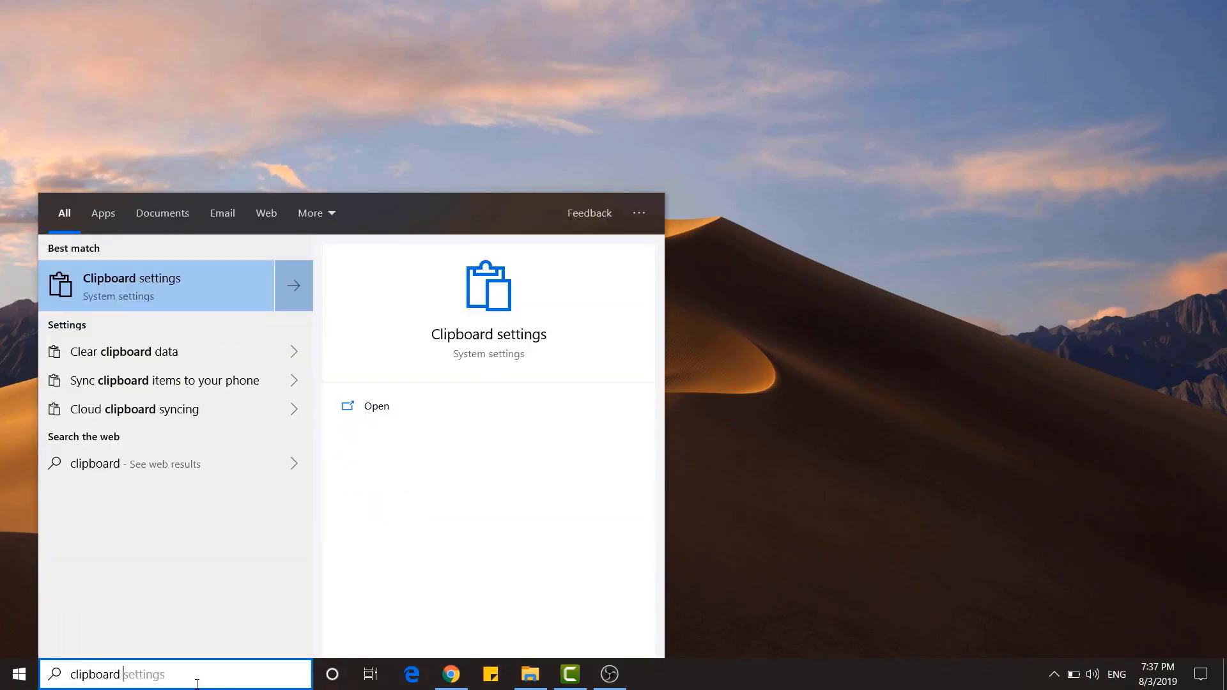
{"action": "type", "text": "settings"}
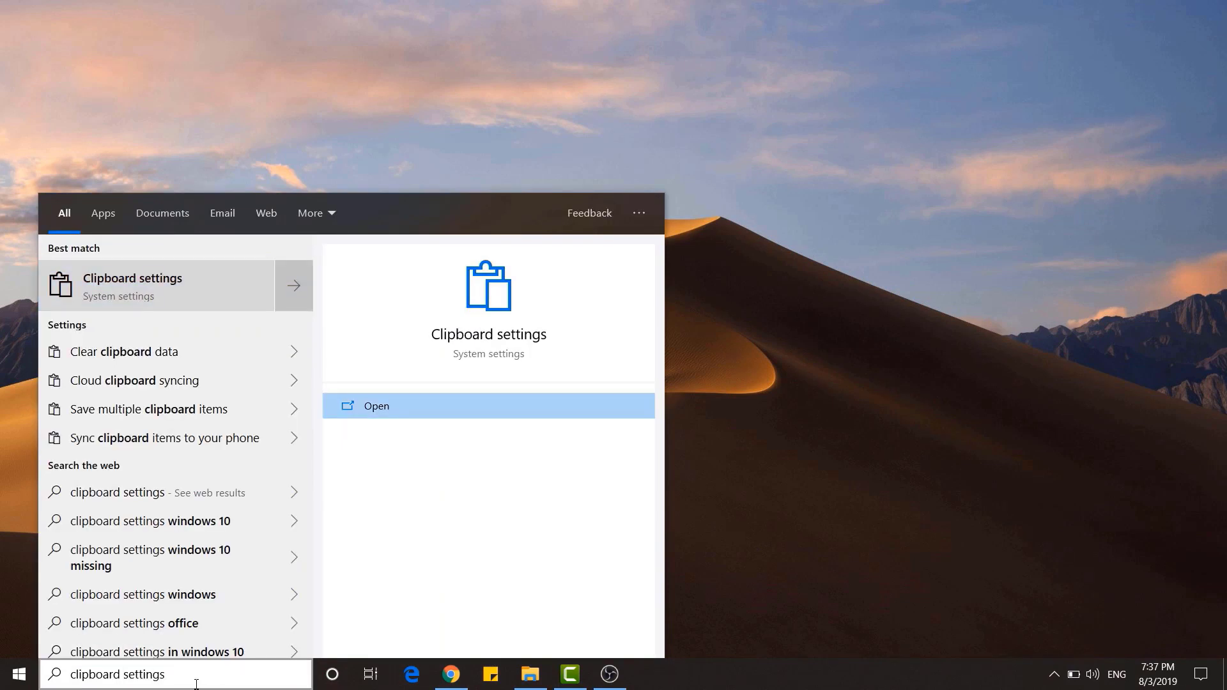
{"action": "left_click", "coordinate": [180, 293]}
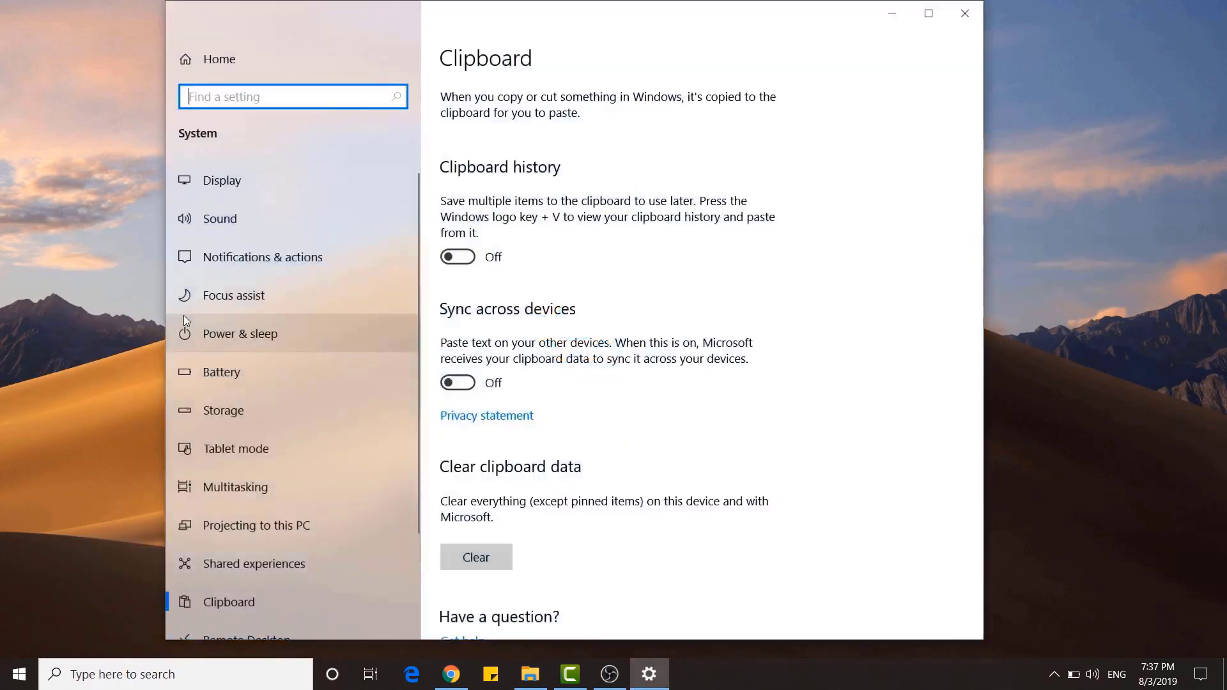
Switch Clipboard history on and close the Settings window.
{"action": "left_click", "coordinate": [470, 261]}
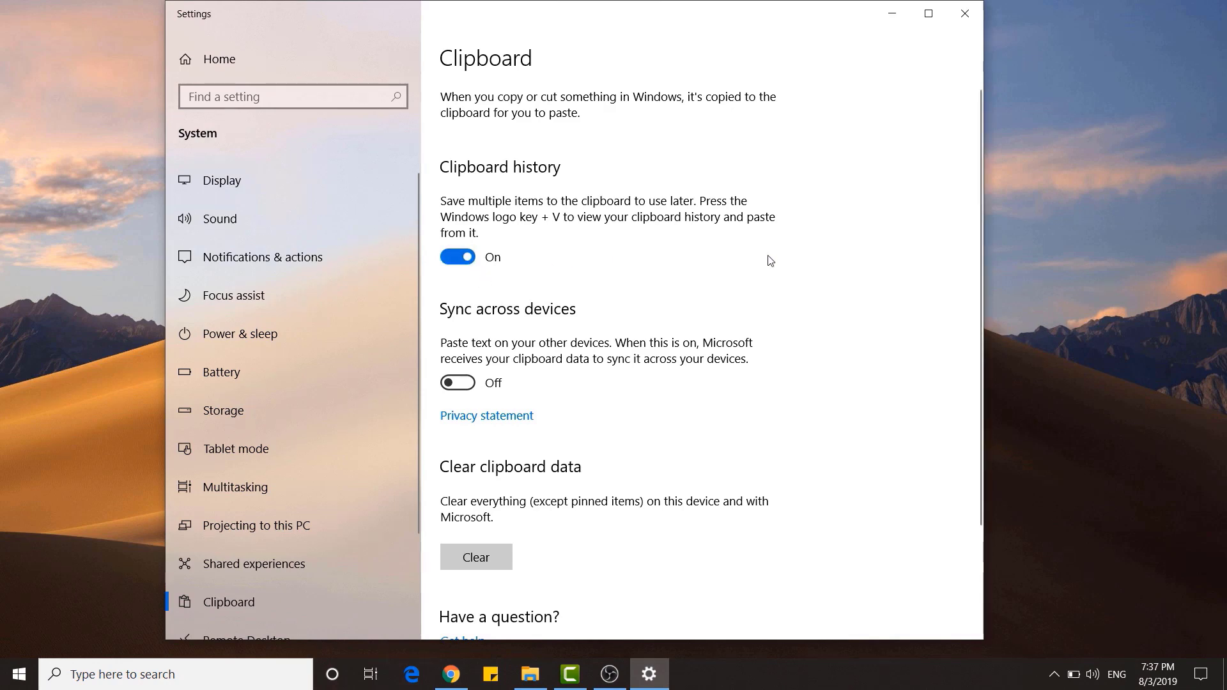
{"action": "left_click", "coordinate": [964, 14]}
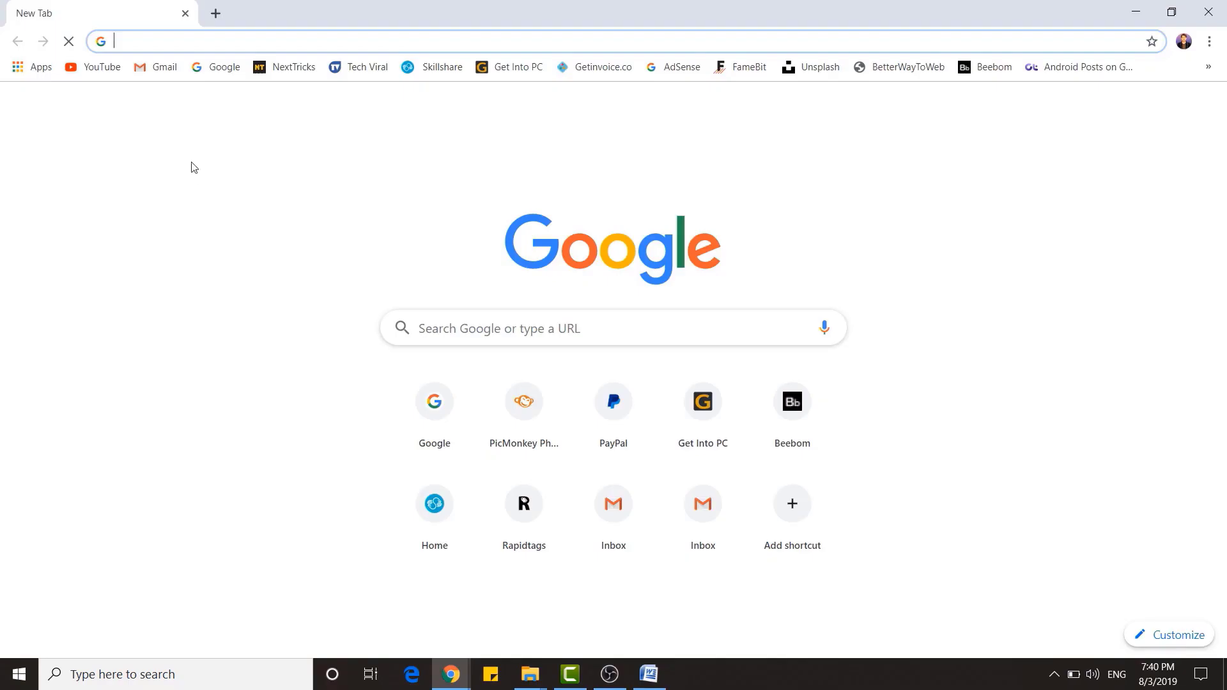
Paste the first saved YouTube channel link from clipboard history into Chrome's address bar and load it.
{"action": "key", "text": "super+v"}
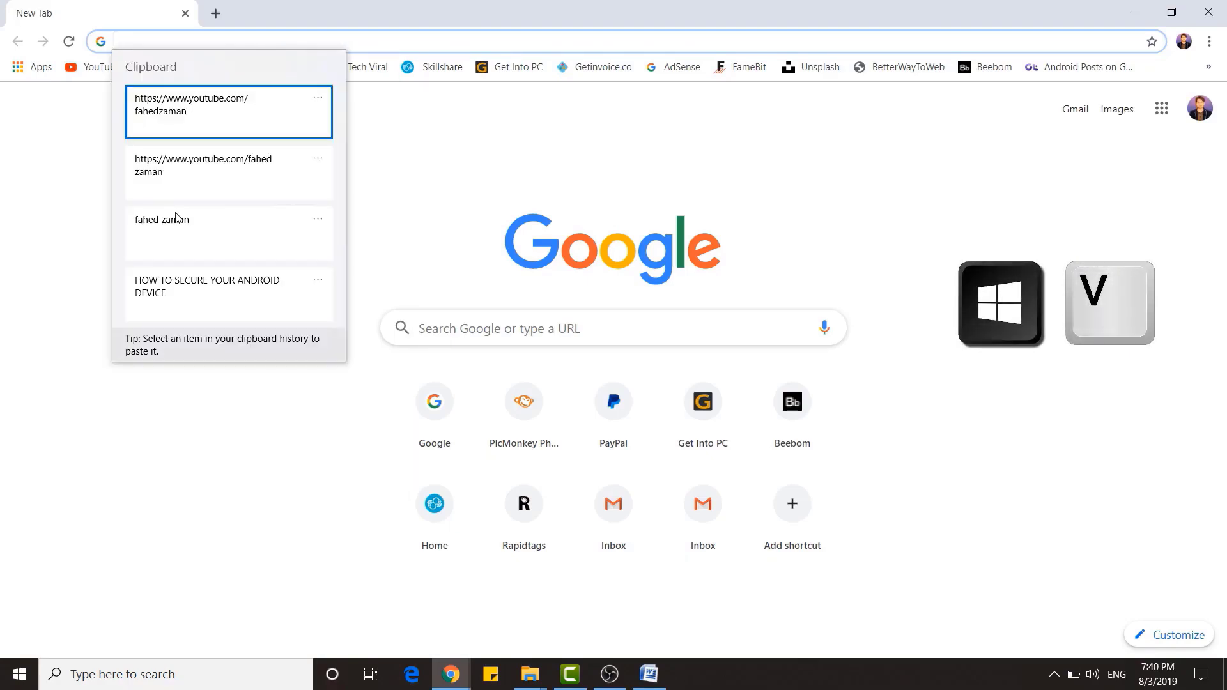
{"action": "scroll", "coordinate": [203, 121], "scroll_direction": "down", "scroll_amount": 2}
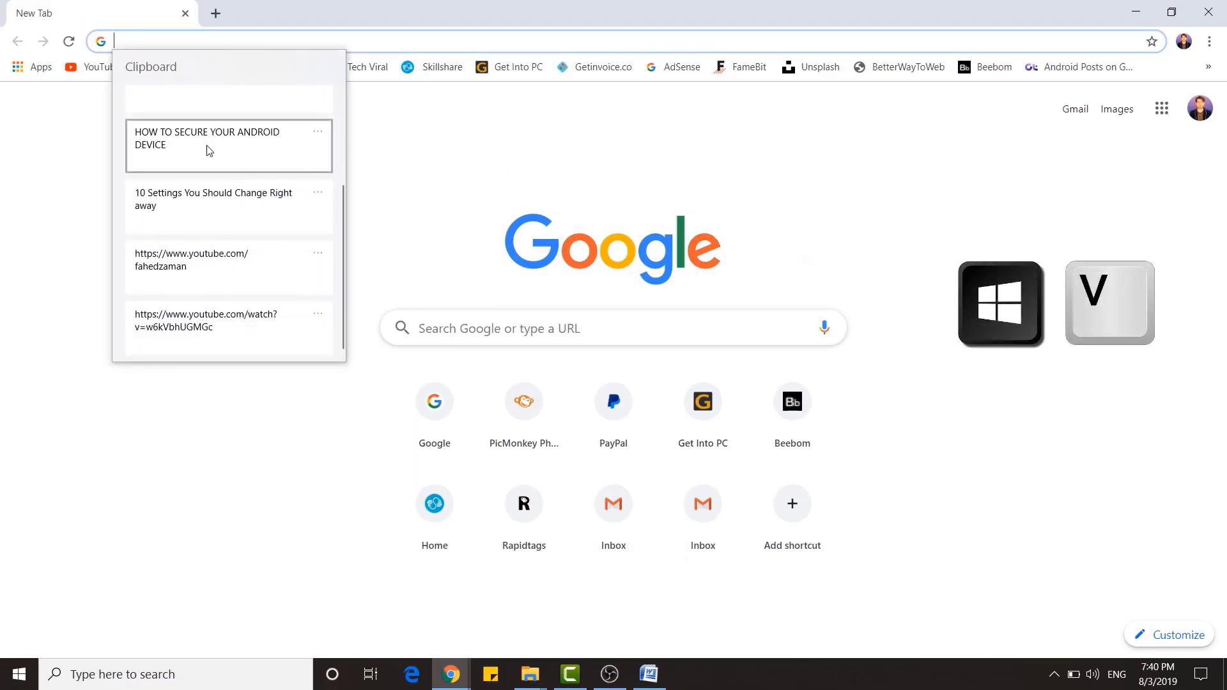
{"action": "scroll", "coordinate": [211, 310], "scroll_direction": "up", "scroll_amount": 3}
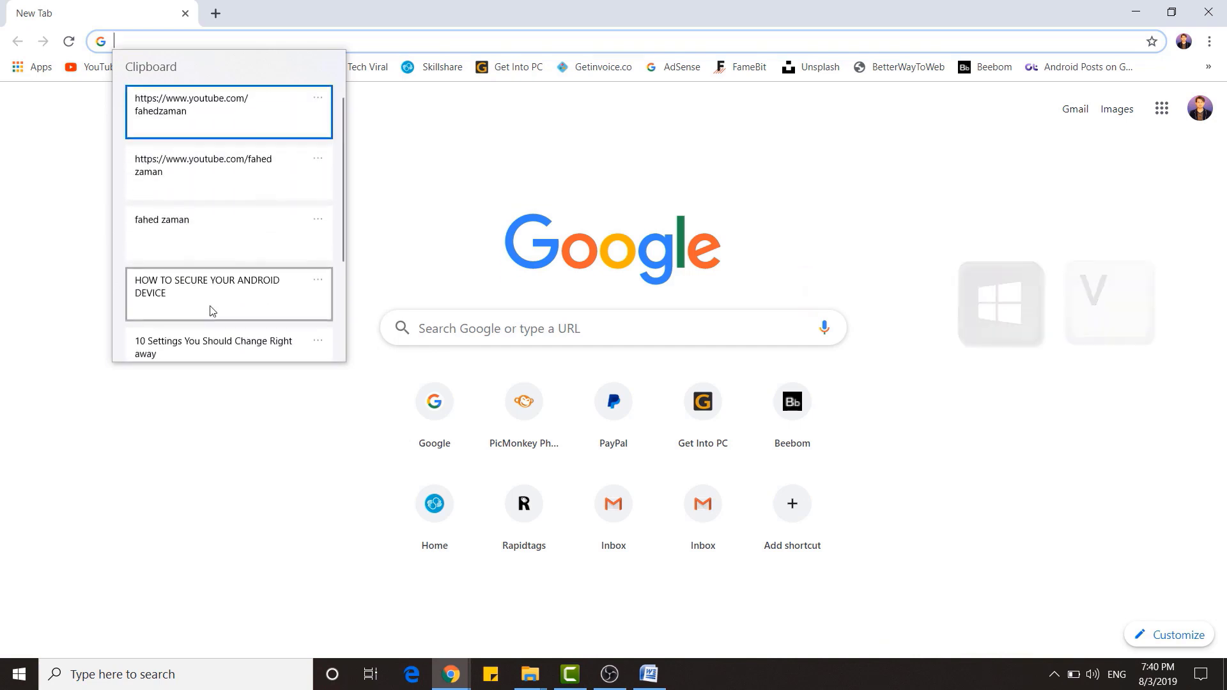
{"action": "left_click", "coordinate": [201, 113]}
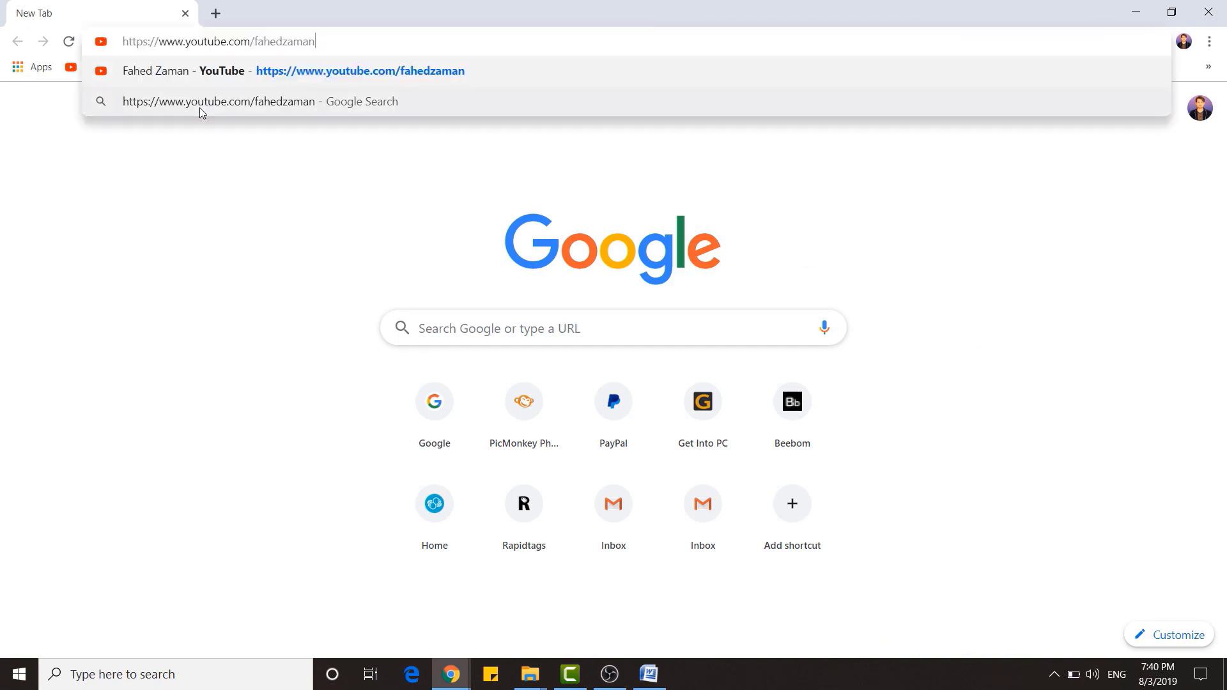
{"action": "key", "text": "Return"}
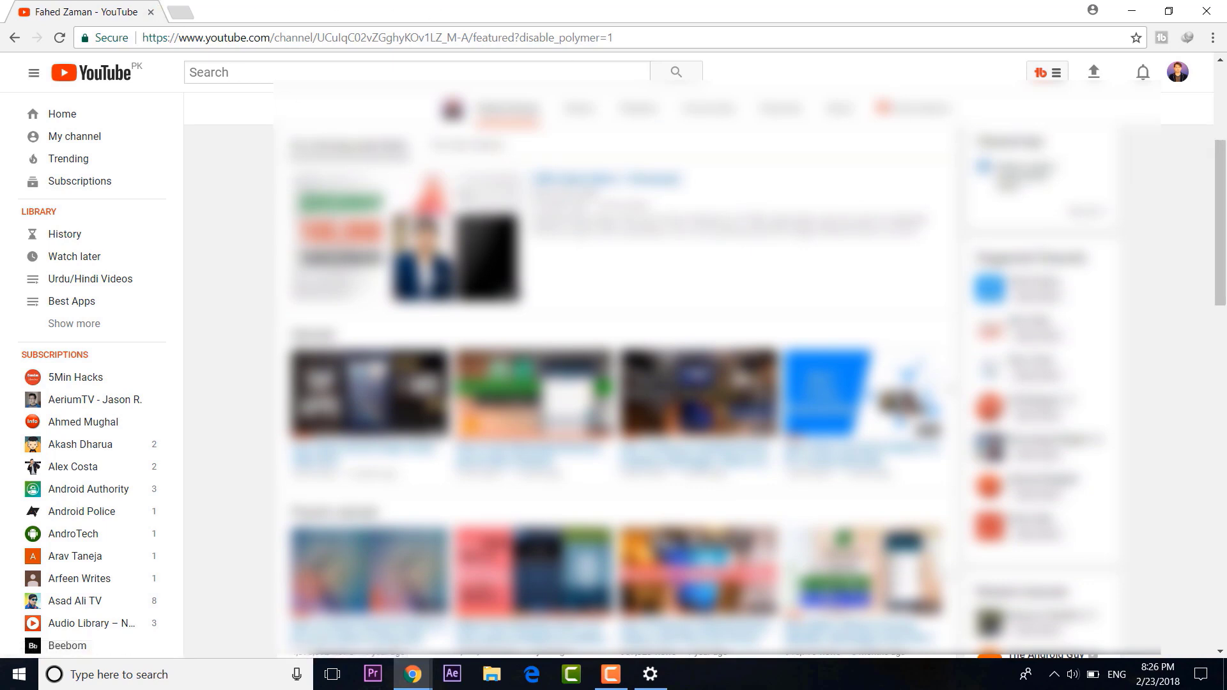
Turn Night light on from the Action Center and in Settings > System > Display.
{"action": "left_click", "coordinate": [1202, 676]}
{"action": "left_click", "coordinate": [1024, 642]}
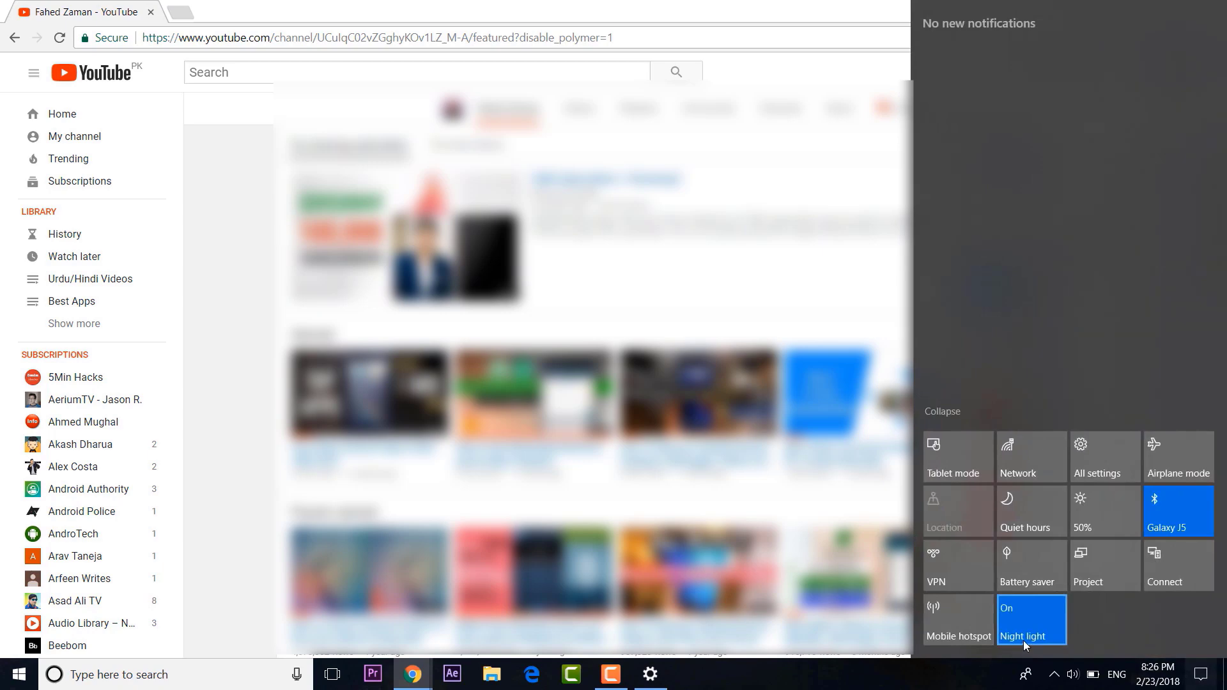
{"action": "key", "text": "super+i"}
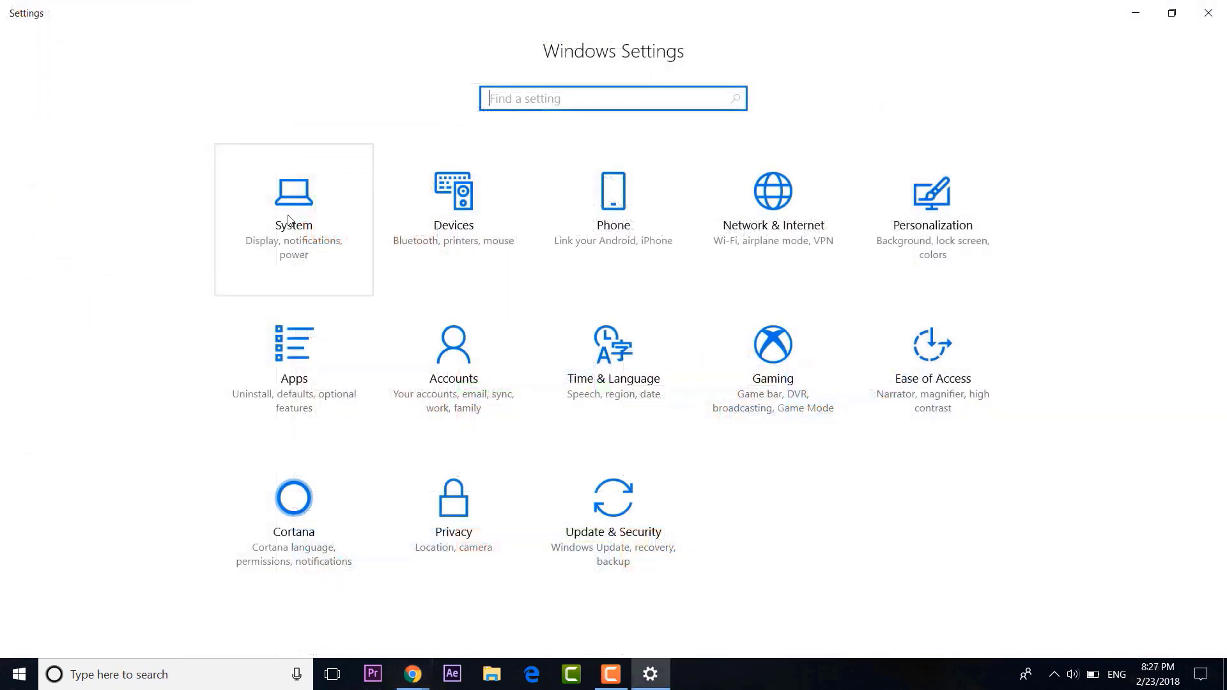
{"action": "left_click", "coordinate": [321, 238]}
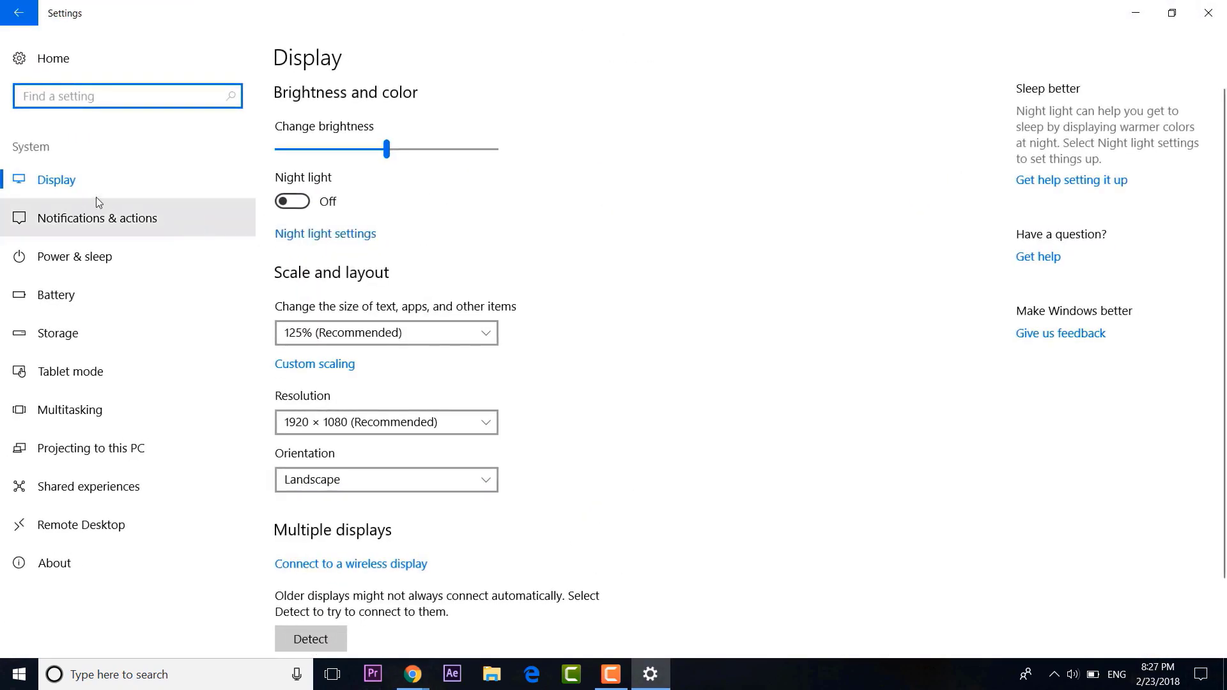
{"action": "left_click", "coordinate": [306, 203]}
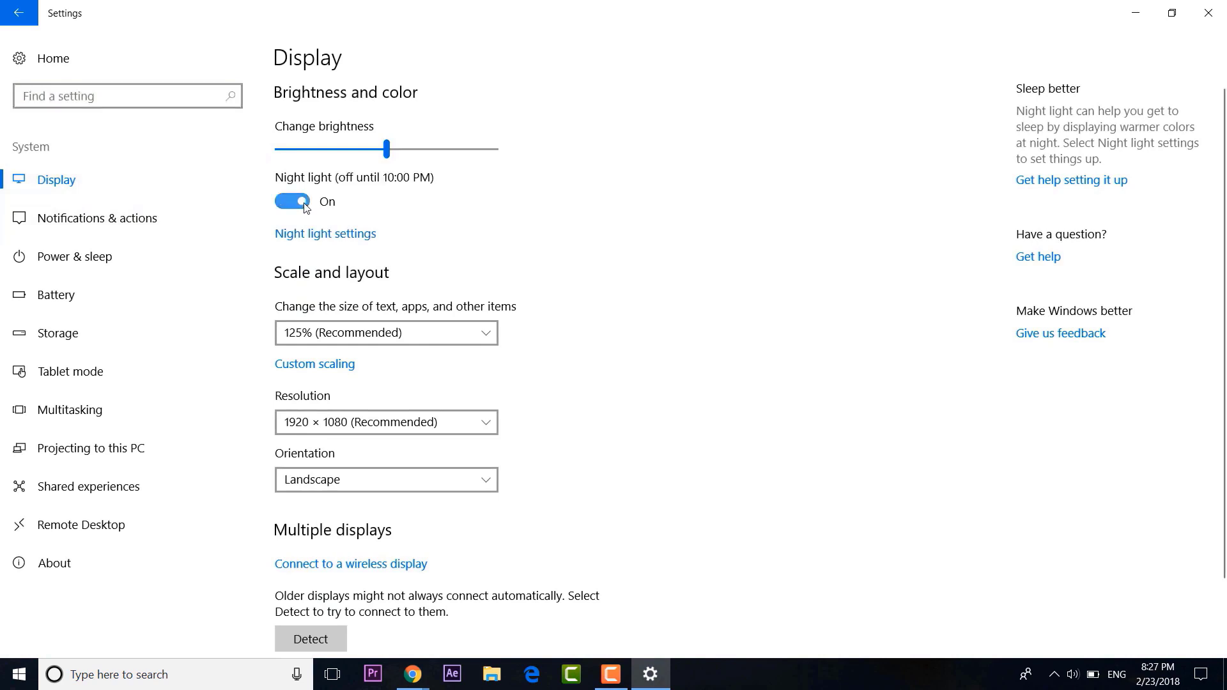
Make the Night light colour temperature warmer and start changing its scheduled turn-on hour.
{"action": "left_click", "coordinate": [325, 234]}
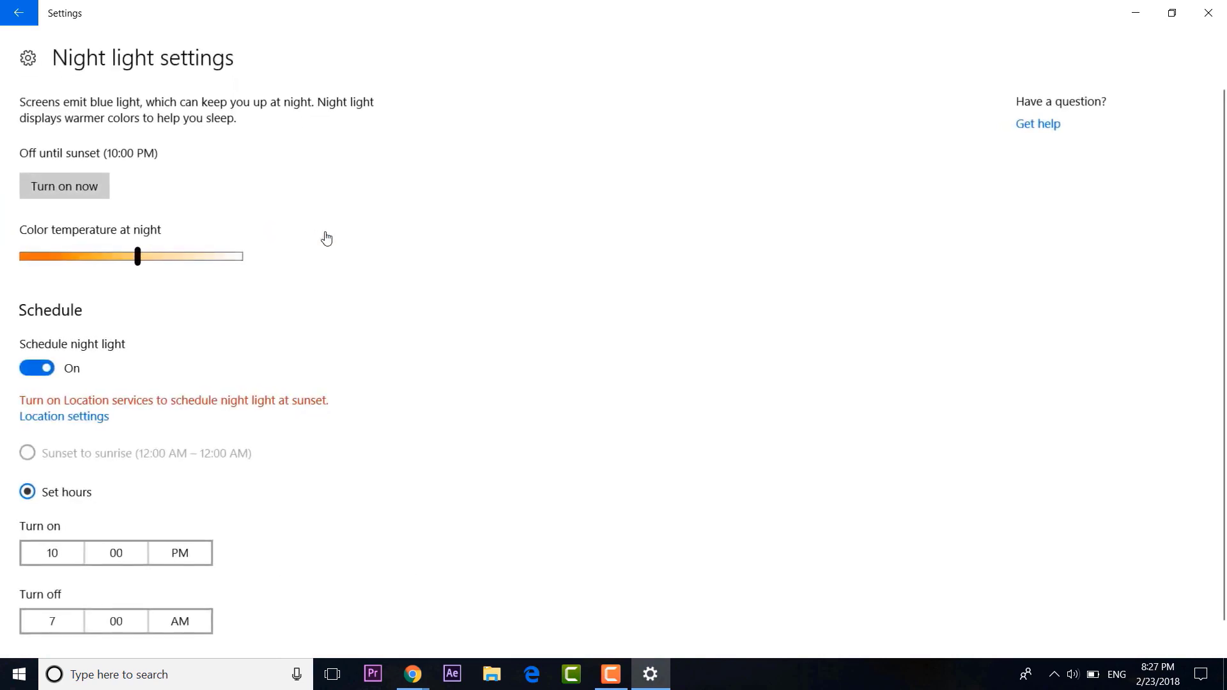
{"action": "left_click_drag", "start_coordinate": [141, 262], "coordinate": [90, 284]}
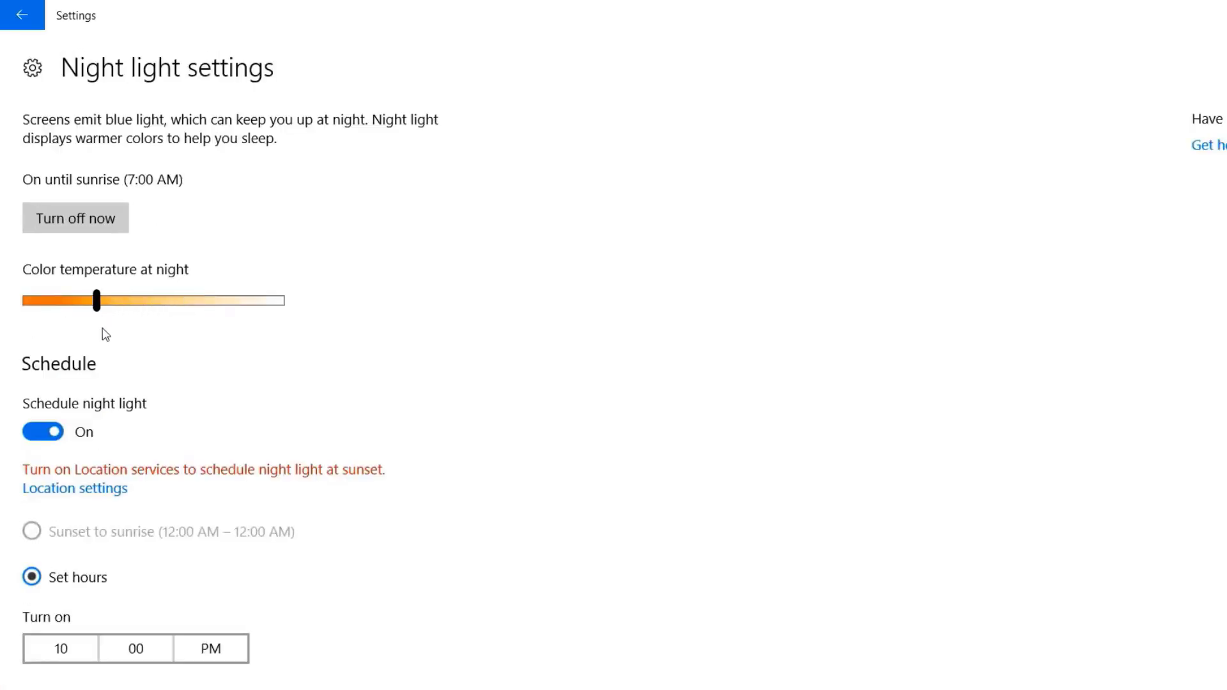
{"action": "left_click", "coordinate": [90, 650]}
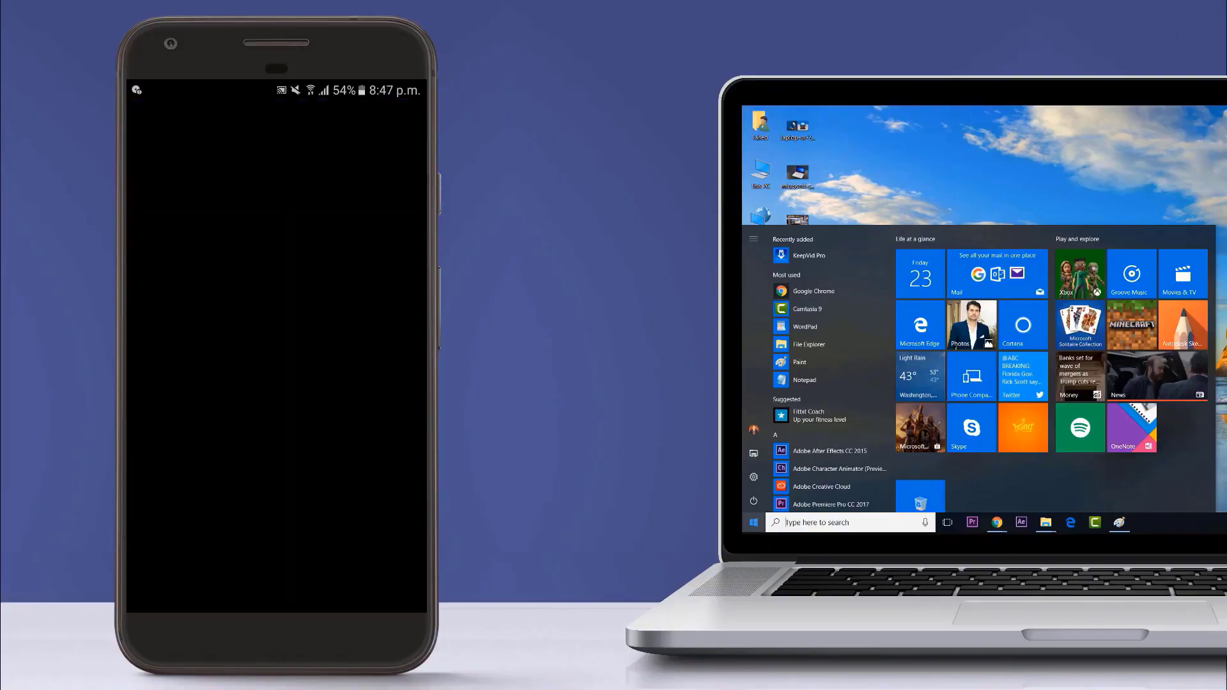
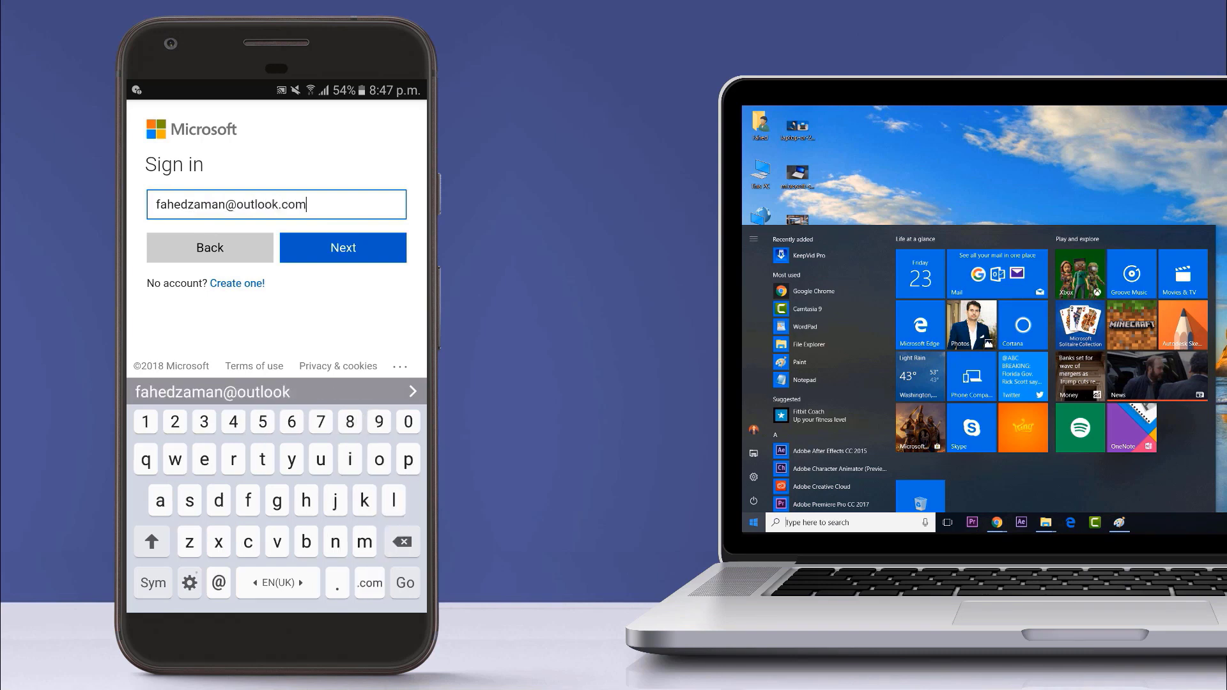
Sign in to Cortana with the Microsoft account e-mail and switch on app notifications sync.
{"action": "key", "text": "Return"}
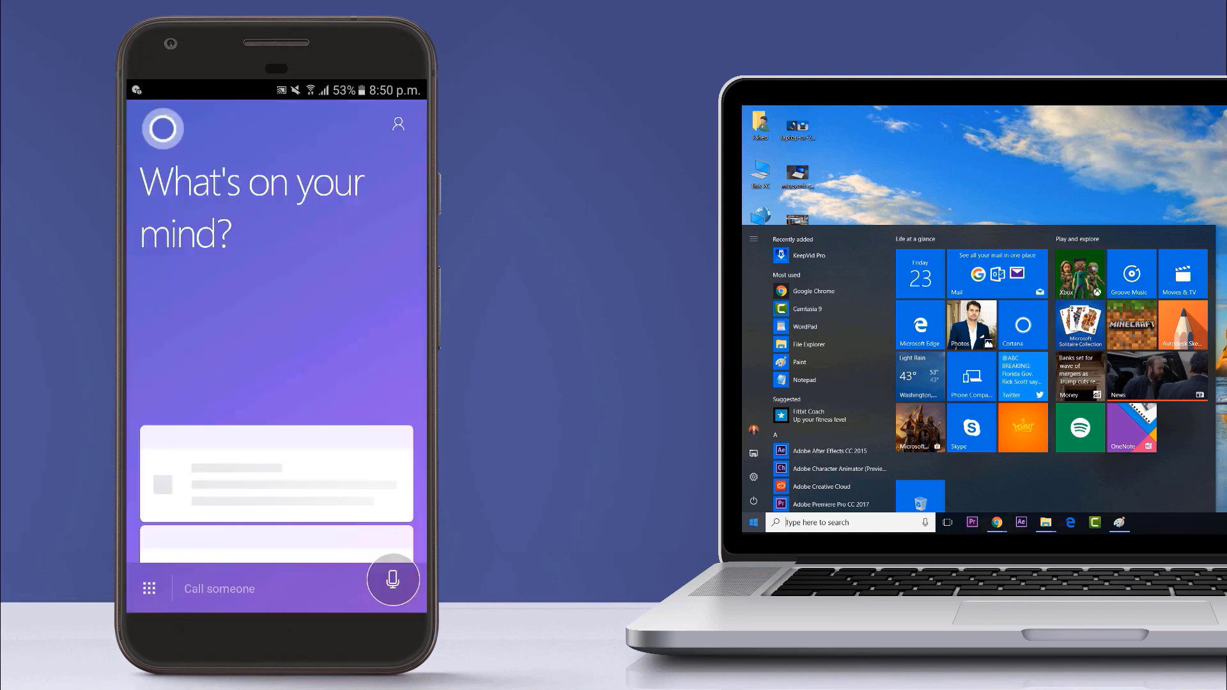
{"action": "left_click", "coordinate": [398, 124]}
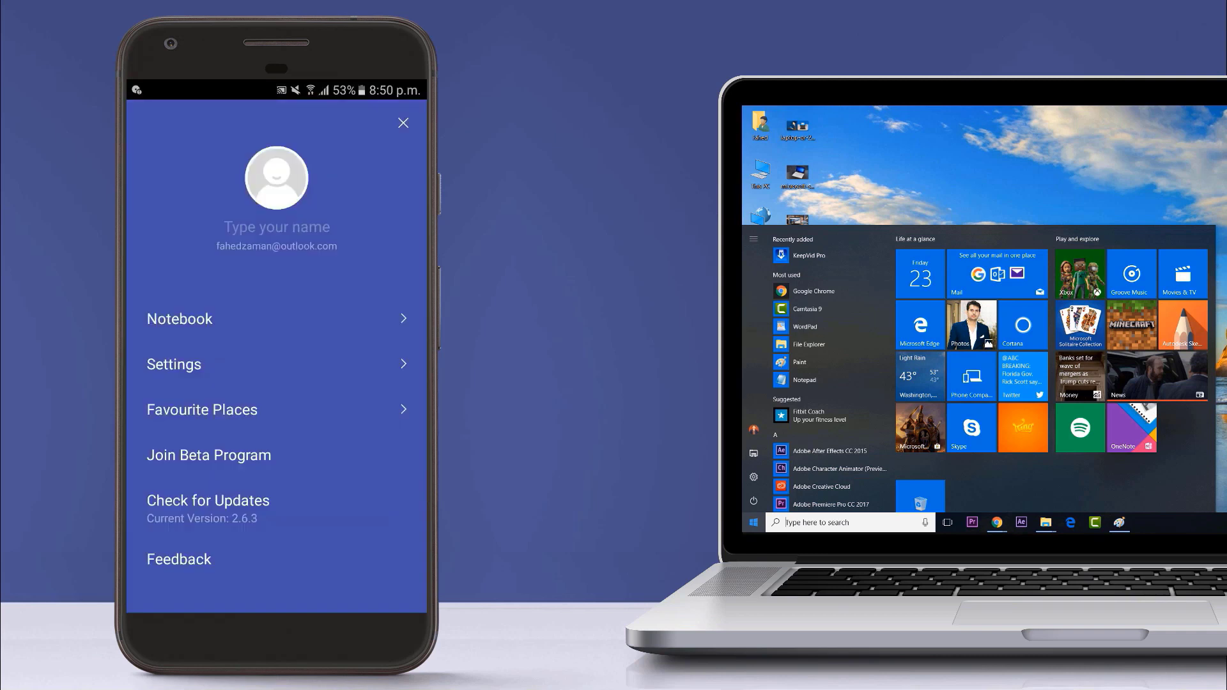
{"action": "left_click", "coordinate": [174, 365]}
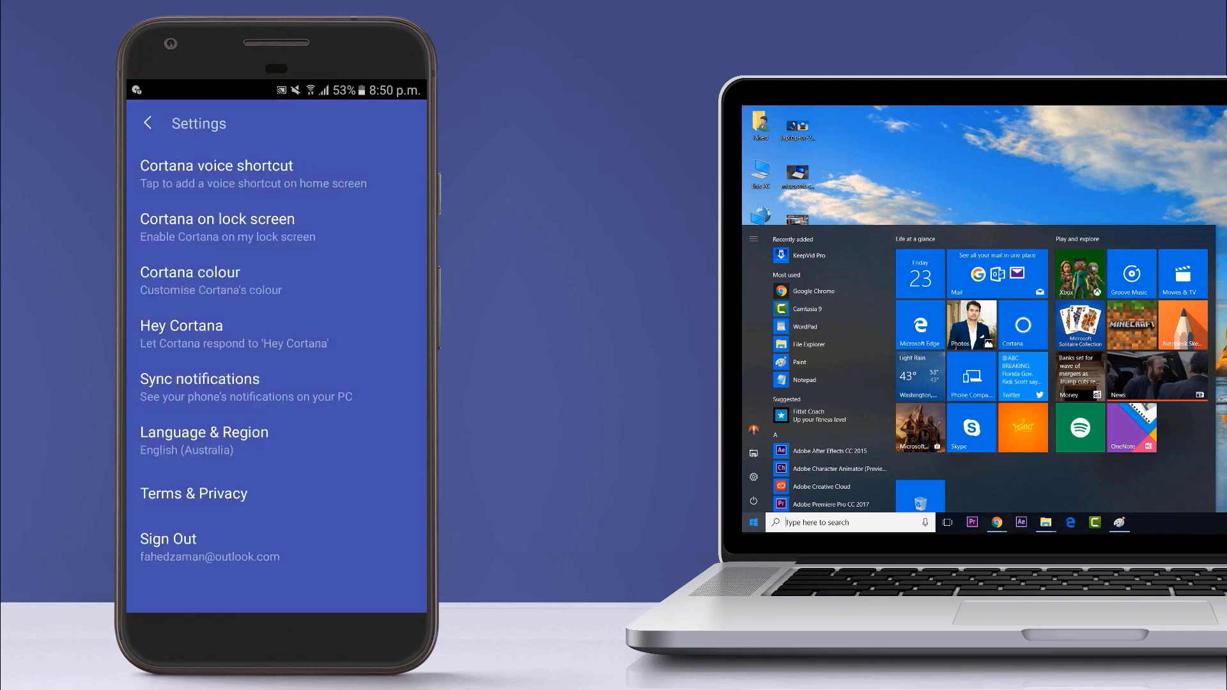
{"action": "left_click", "coordinate": [199, 387]}
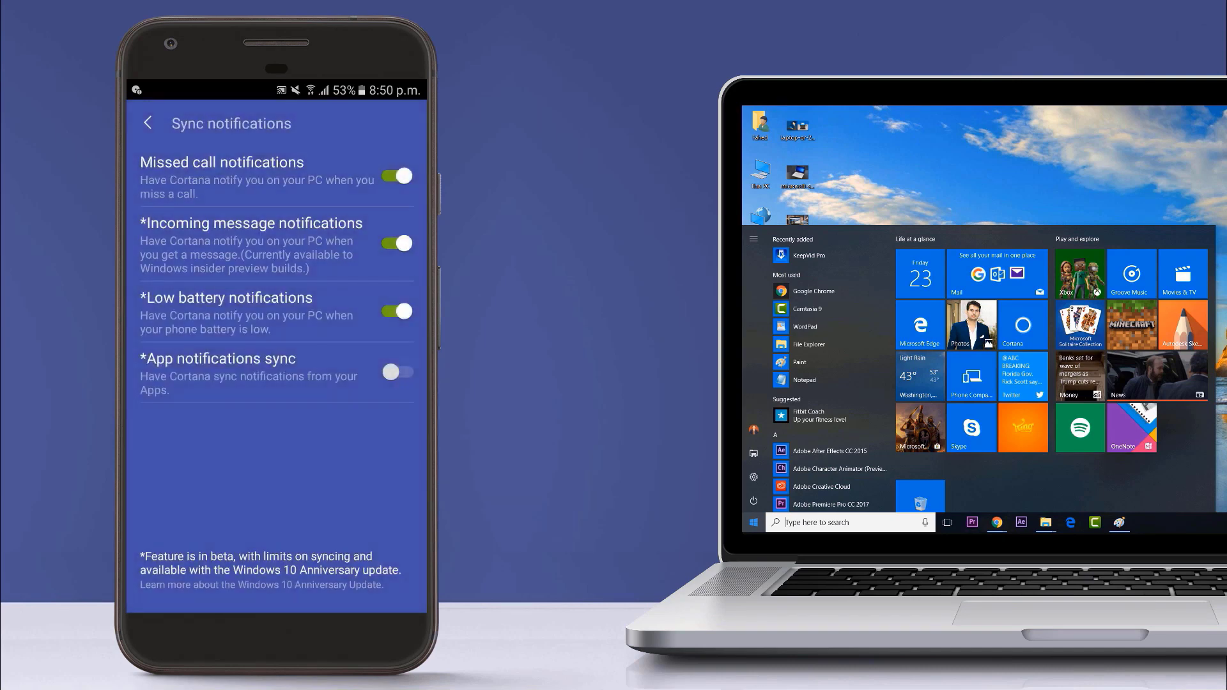
{"action": "left_click", "coordinate": [397, 372]}
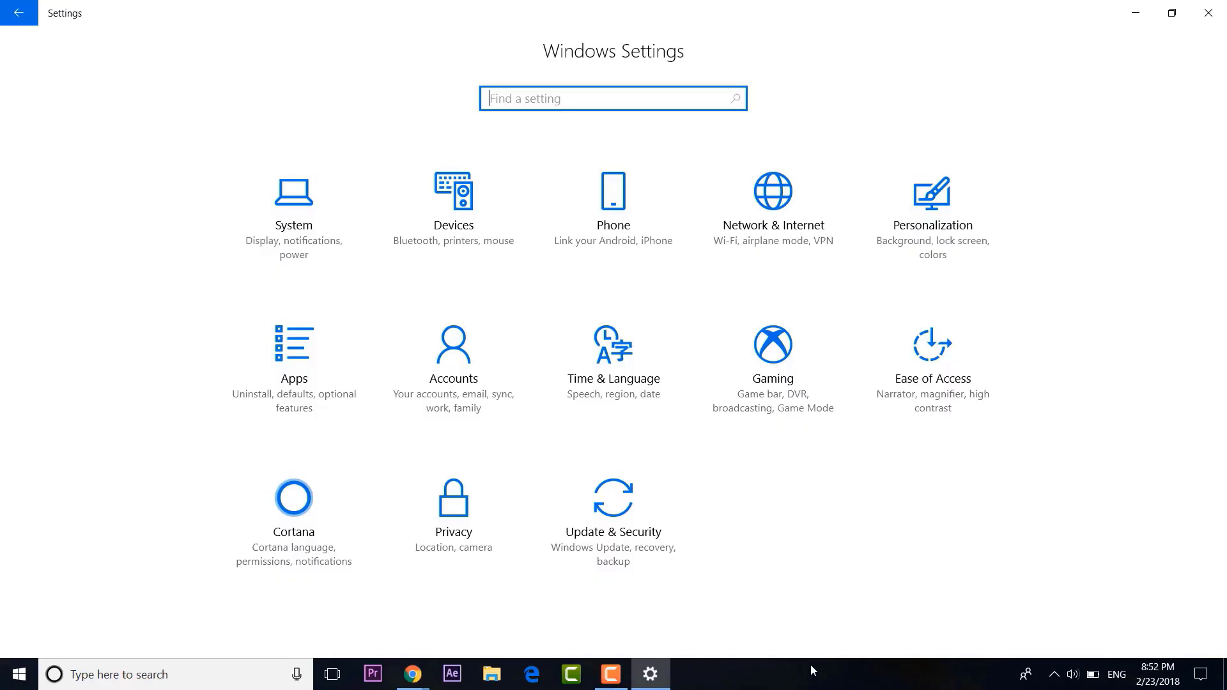
Turn on sending notifications between devices in Cortana's notification settings on the PC.
{"action": "left_click", "coordinate": [284, 529]}
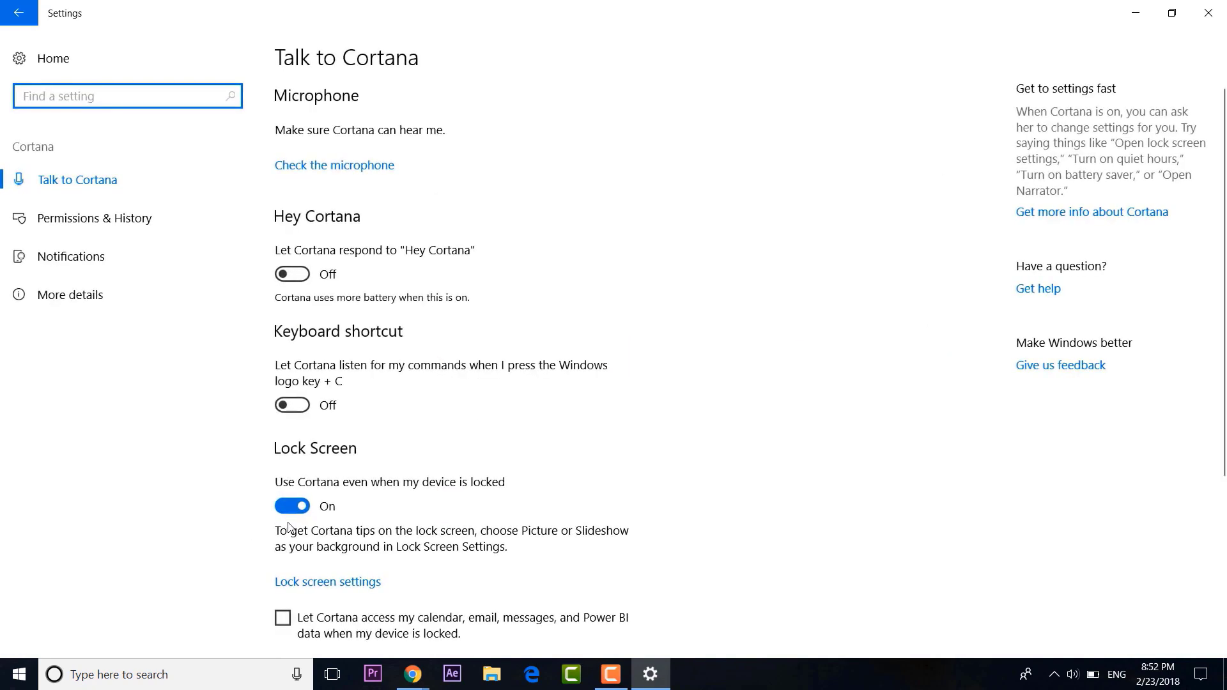
{"action": "left_click", "coordinate": [154, 263]}
{"action": "left_click", "coordinate": [292, 130]}
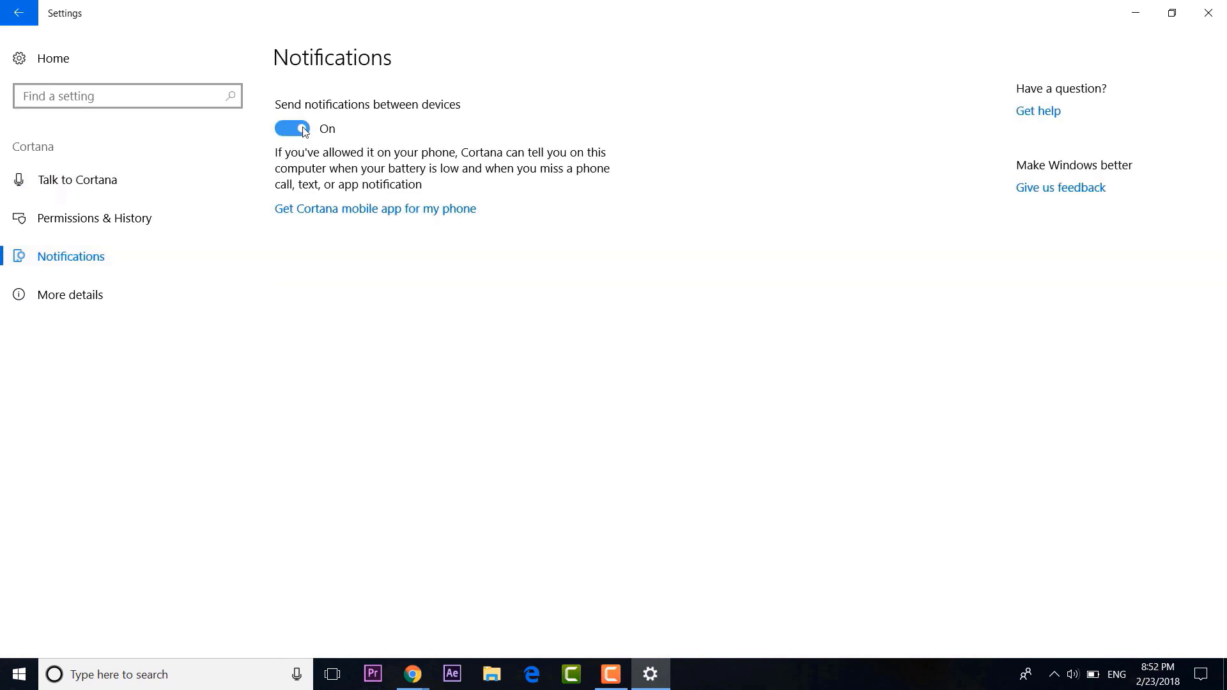
Open the cloud notification upload setting, then reply 'I'll call you back!' to the missed call.
{"action": "left_click", "coordinate": [339, 216]}
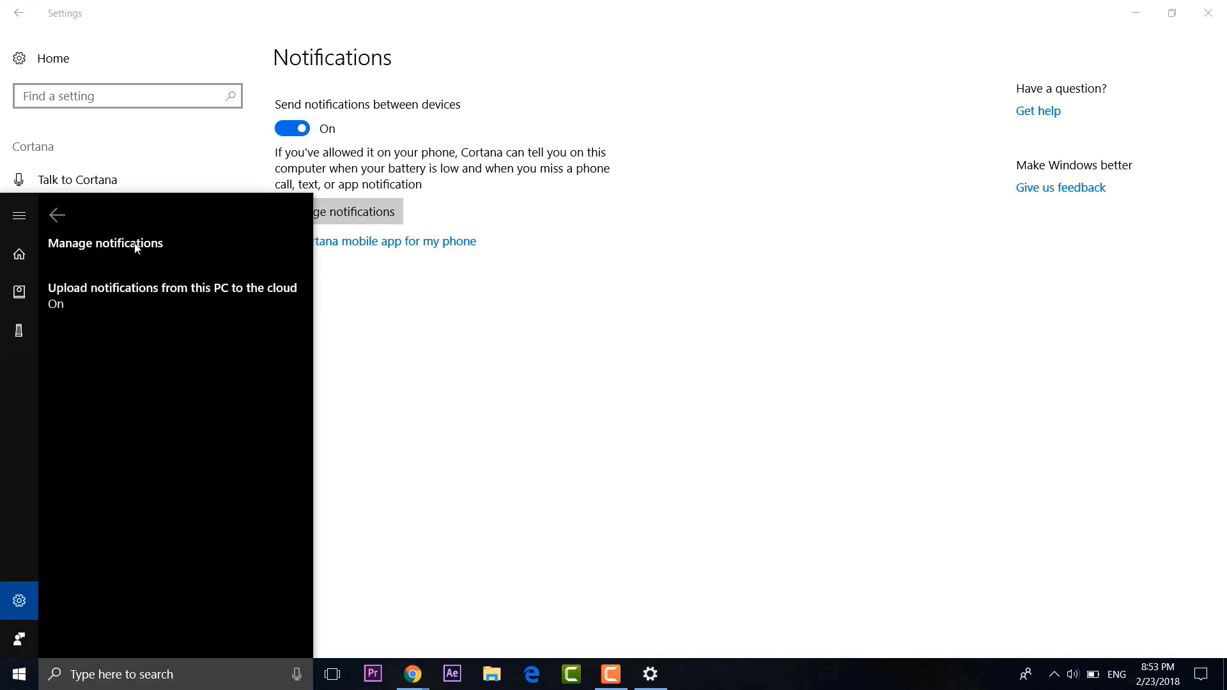
{"action": "left_click", "coordinate": [141, 291]}
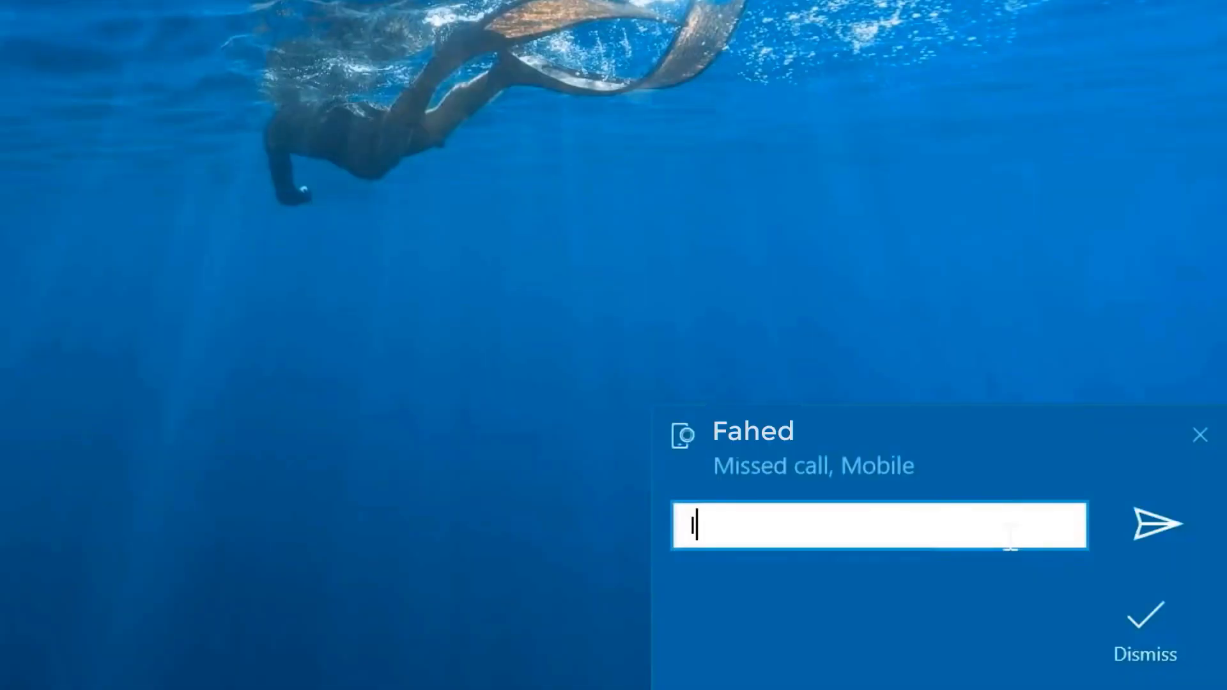
{"action": "type", "text": "I'll call you back"}
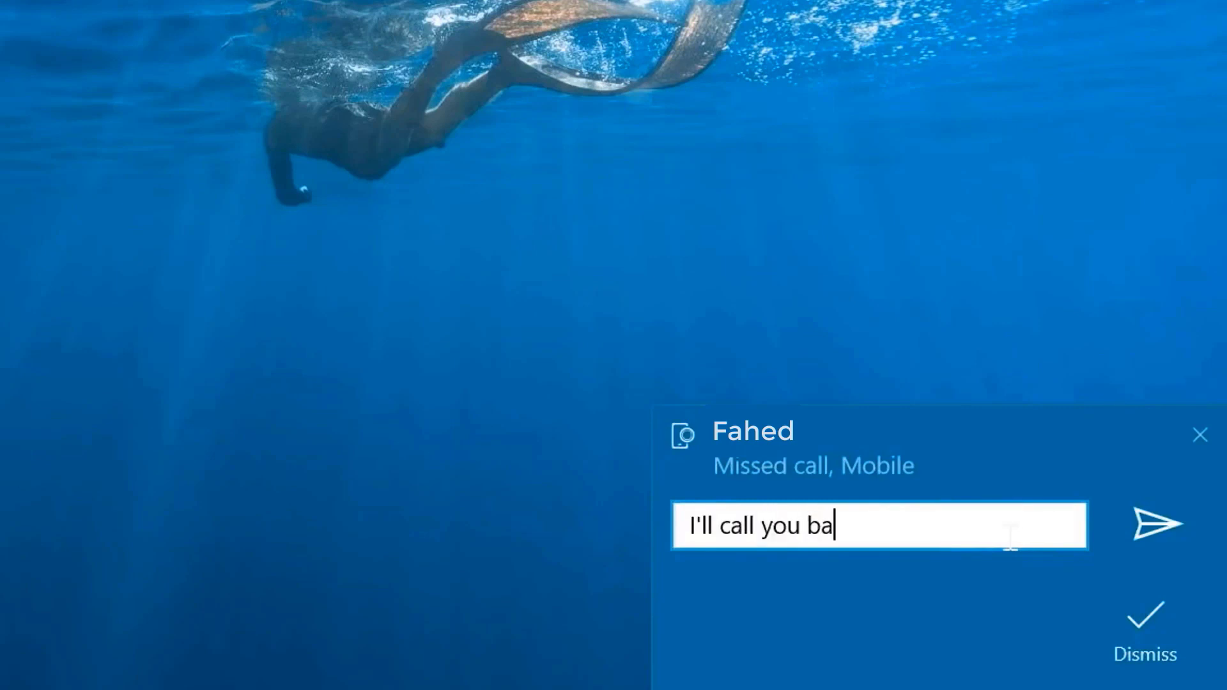
{"action": "type", "text": "!"}
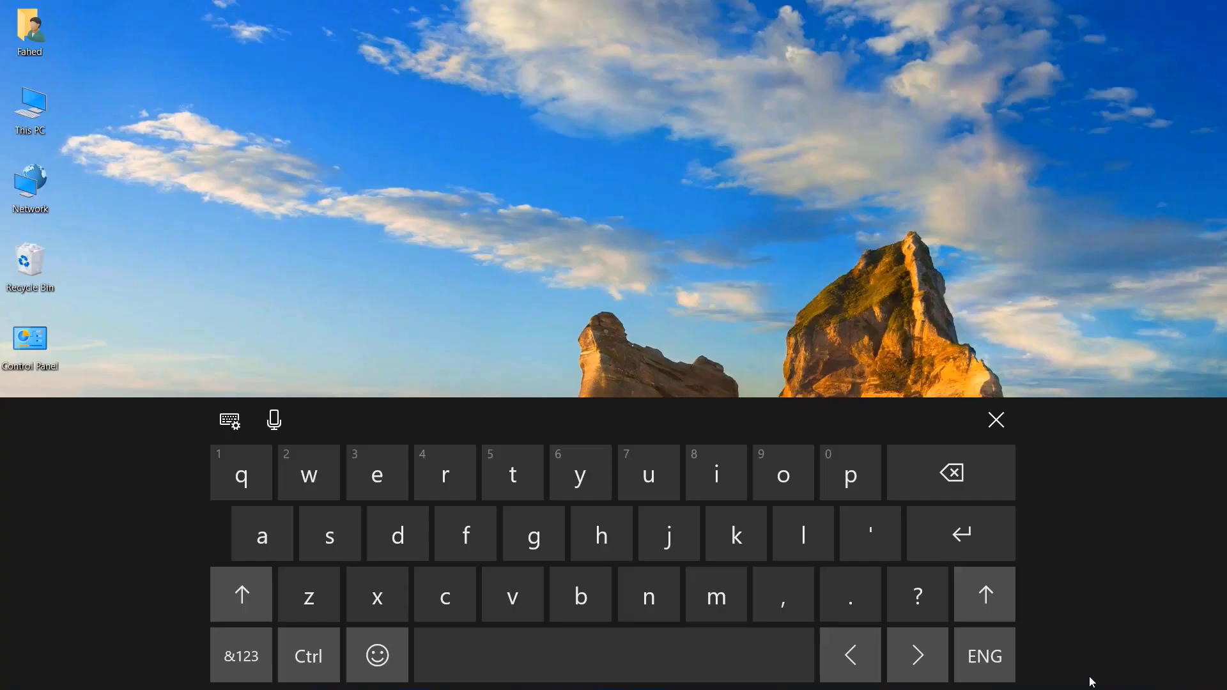
Browse the touch keyboard's smiley, people, activity and food emoji categories.
{"action": "left_click", "coordinate": [385, 659]}
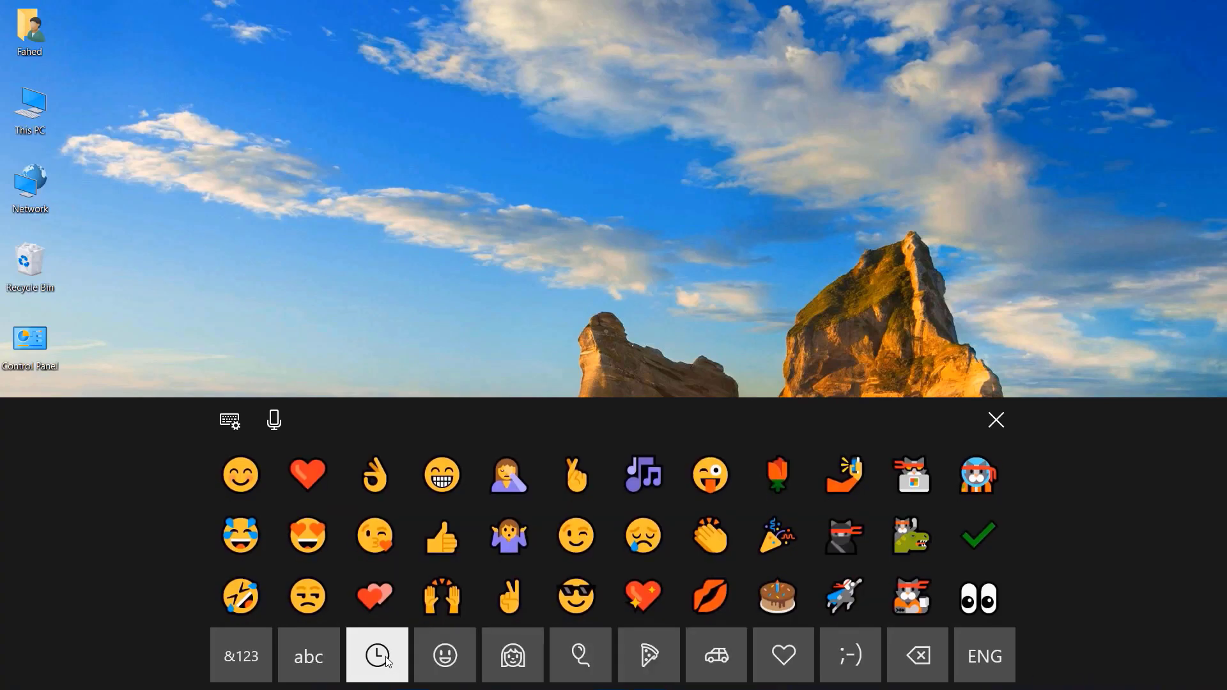
{"action": "left_click", "coordinate": [459, 661]}
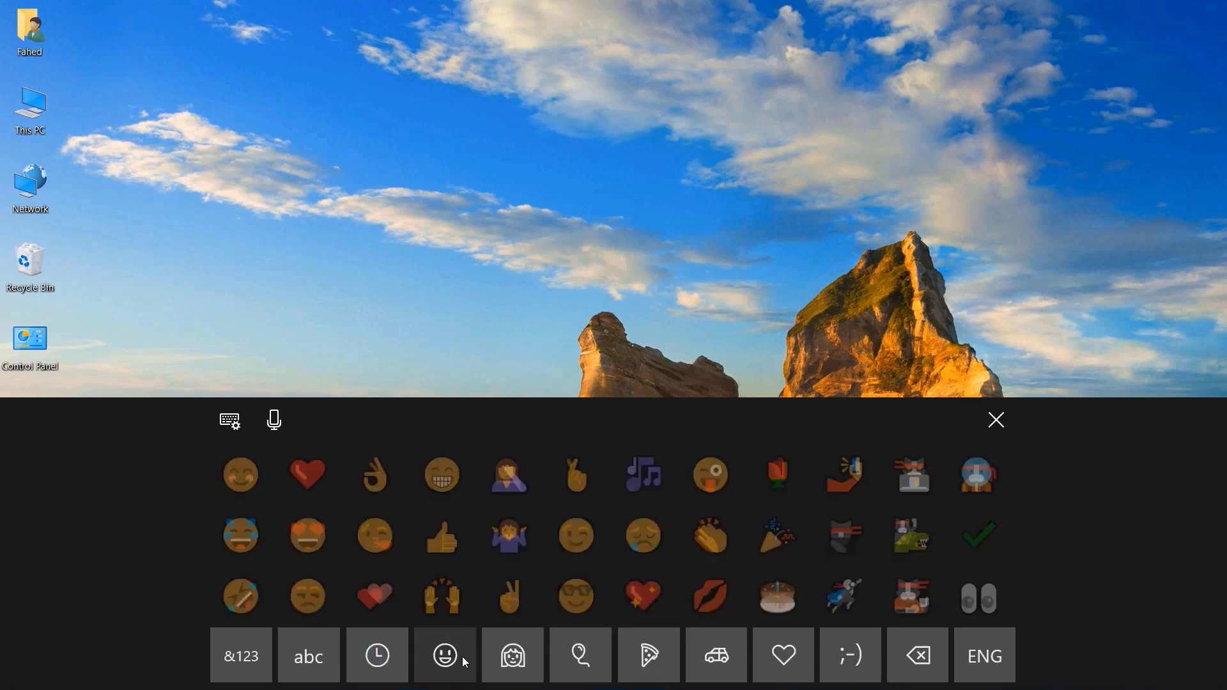
{"action": "left_click", "coordinate": [534, 662]}
{"action": "left_click", "coordinate": [588, 658]}
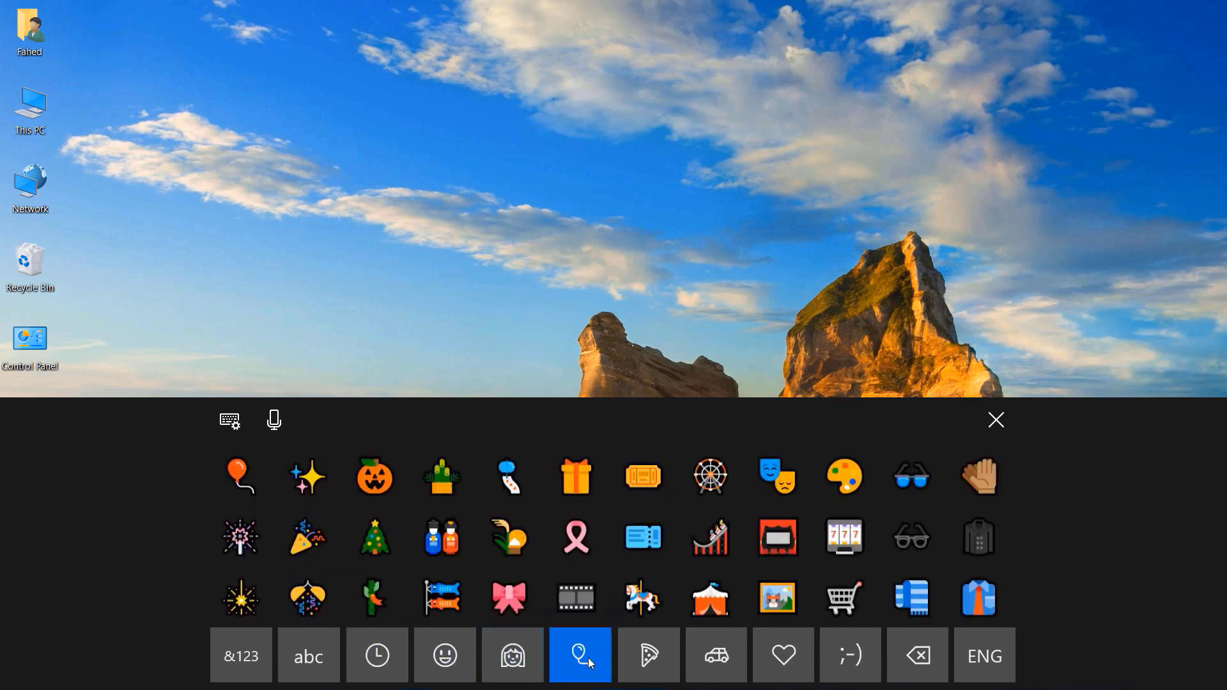
{"action": "left_click", "coordinate": [649, 661]}
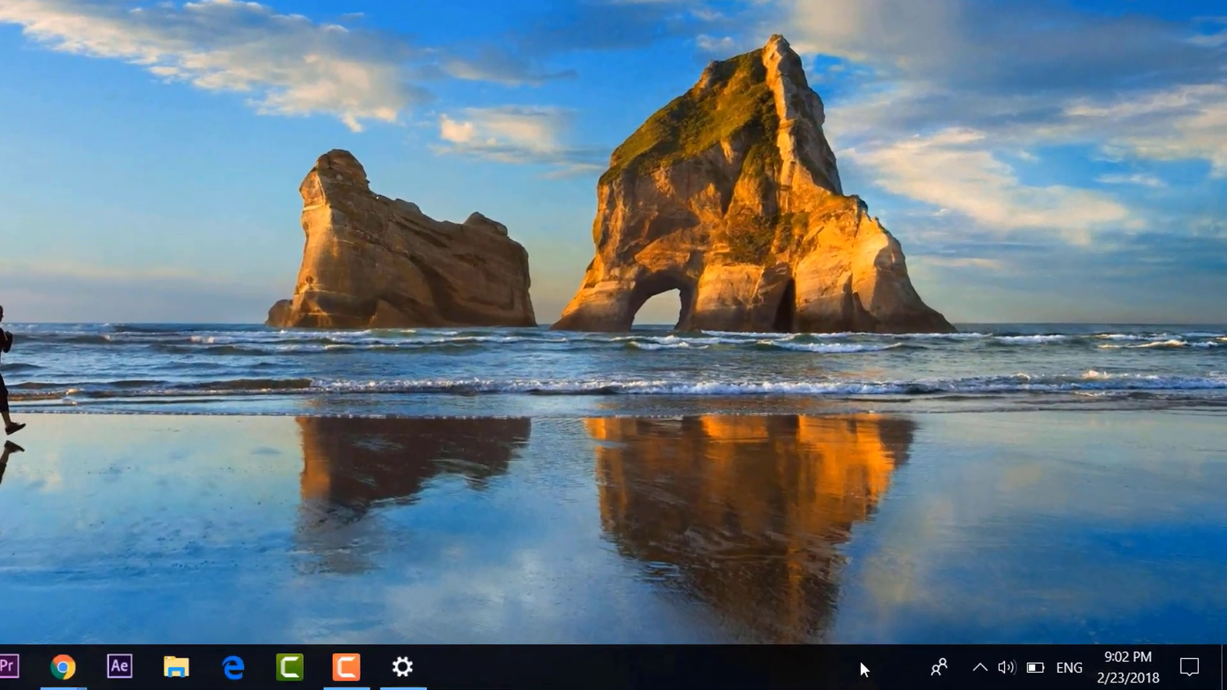
Add the touch keyboard button to the taskbar, open the keyboard and switch to emoji.
{"action": "right_click", "coordinate": [971, 666]}
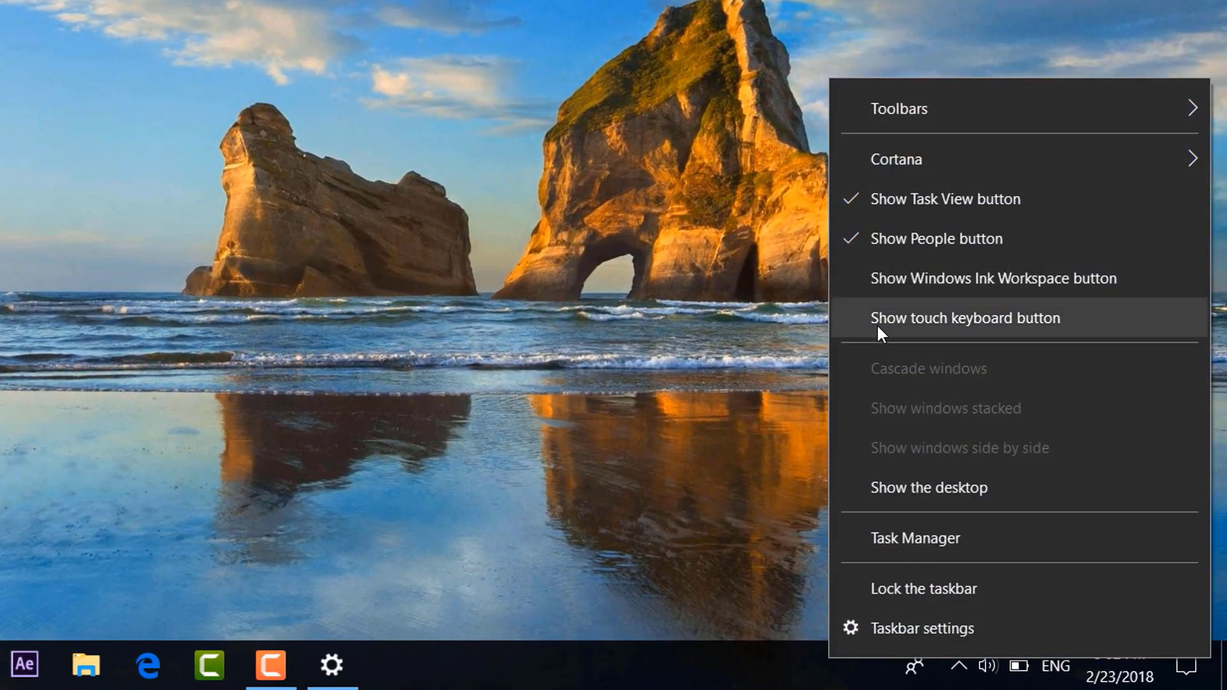
{"action": "left_click", "coordinate": [879, 331]}
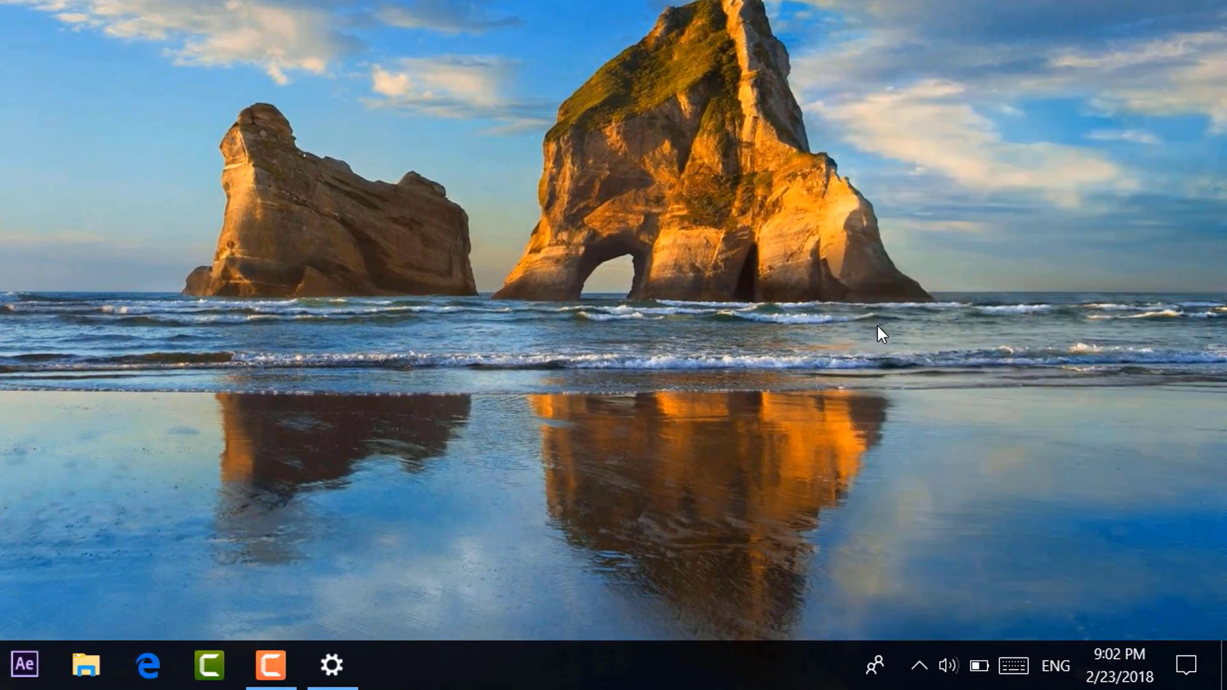
{"action": "left_click", "coordinate": [1013, 669]}
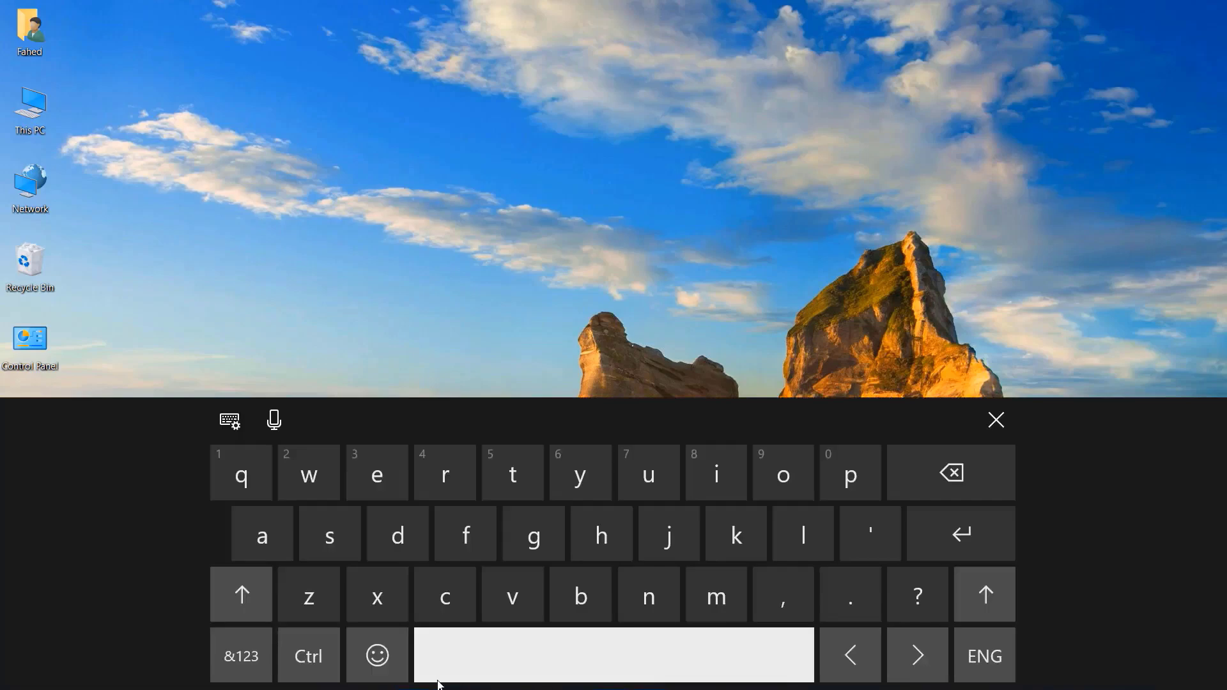
{"action": "left_click", "coordinate": [377, 655]}
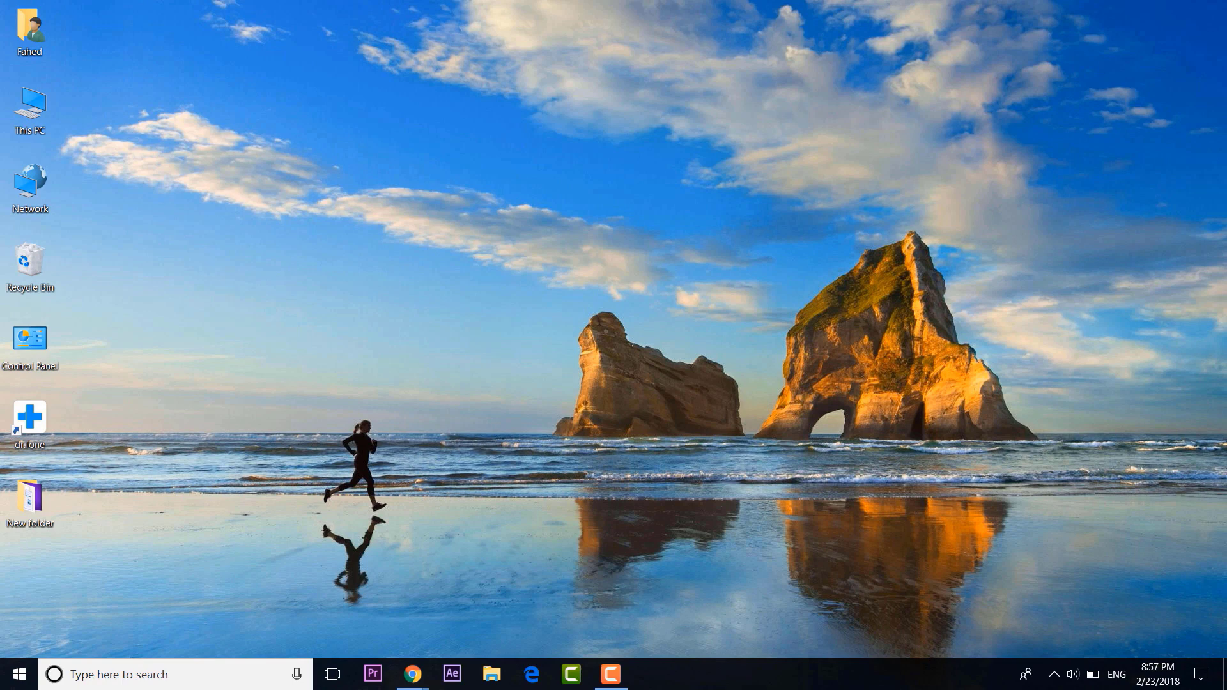
Search 'steps', launch Steps Recorder and start recording.
{"action": "left_click", "coordinate": [191, 687]}
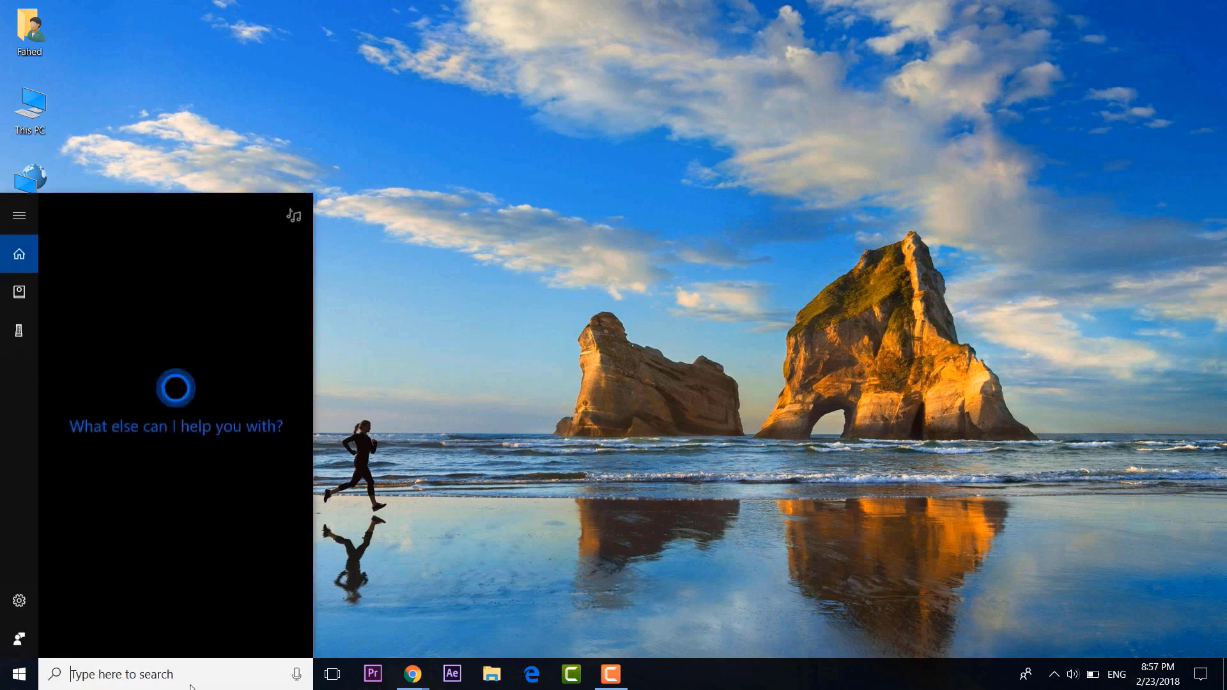
{"action": "type", "text": "steps"}
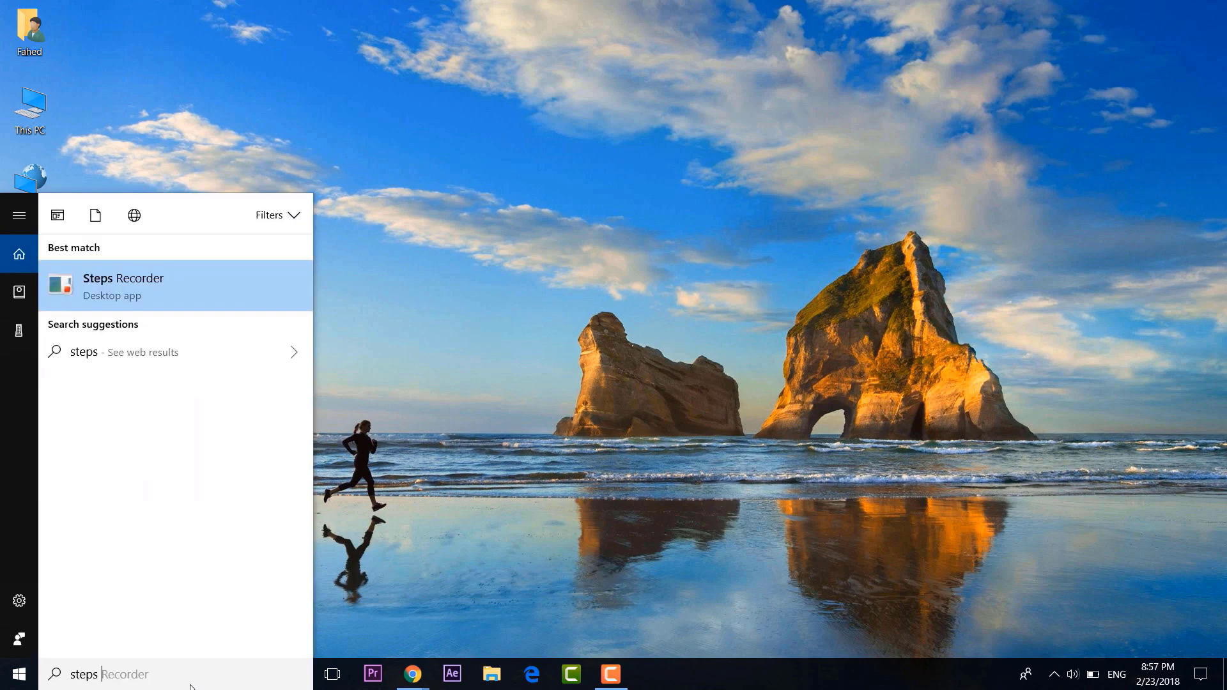
{"action": "left_click", "coordinate": [185, 282]}
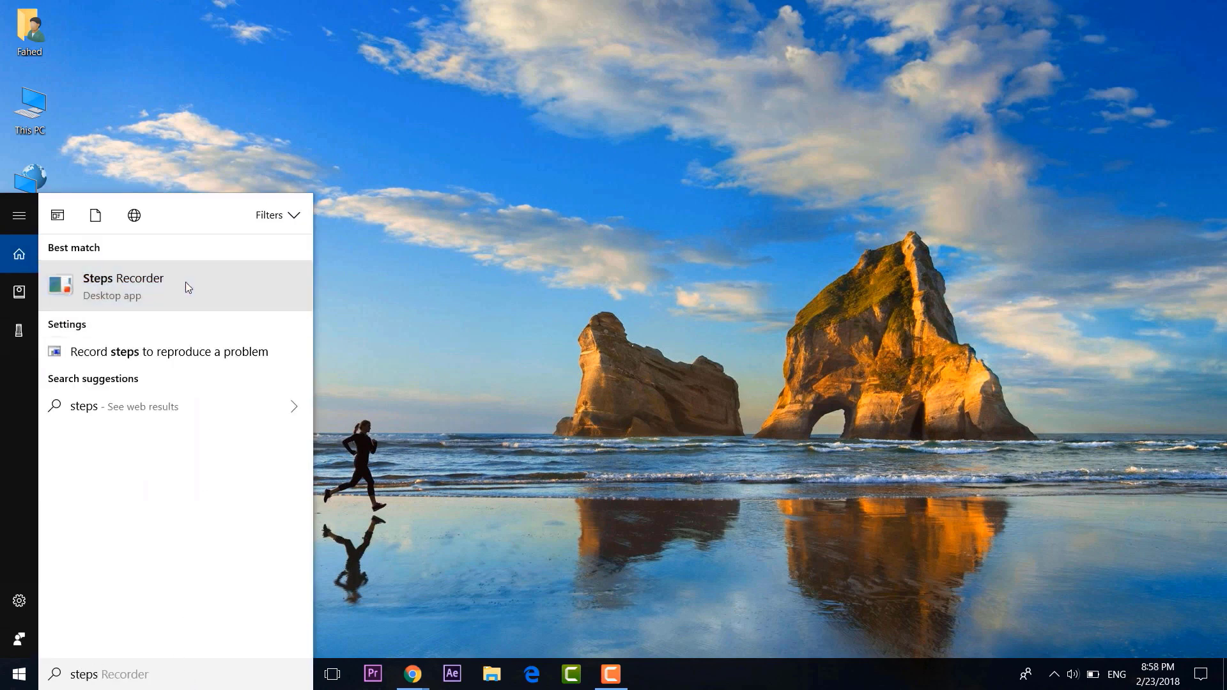
{"action": "left_click", "coordinate": [365, 142]}
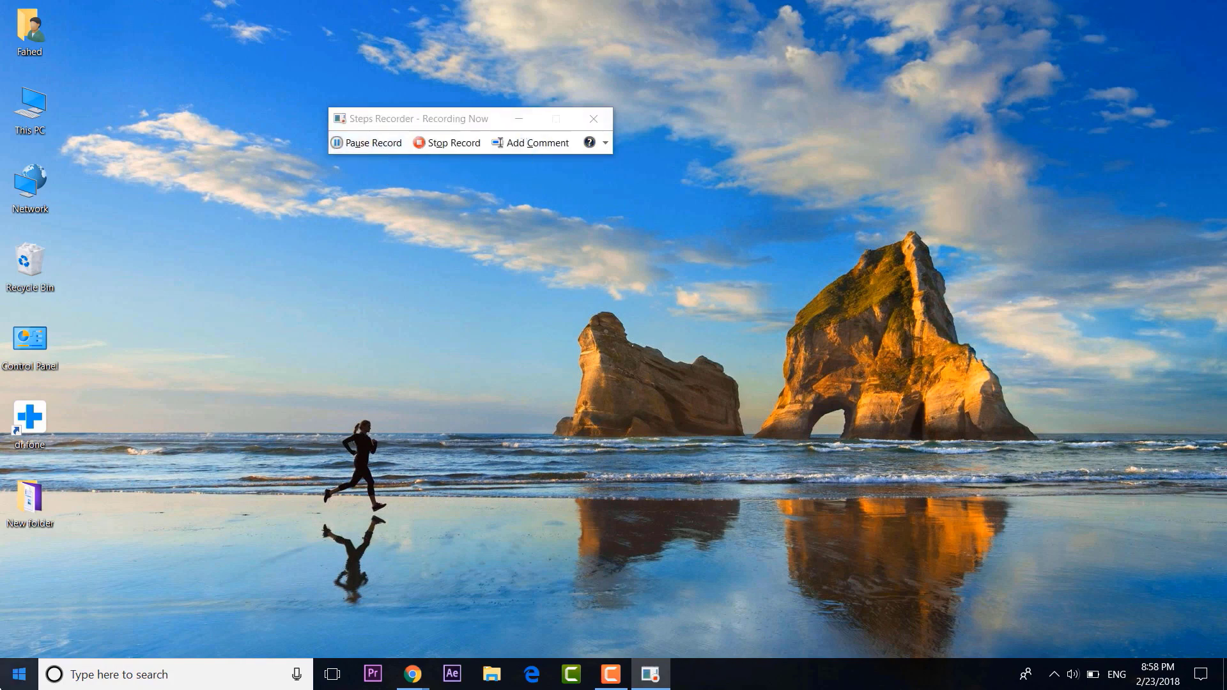
Record a visit to Settings > System display settings, then stop the recording.
{"action": "left_click", "coordinate": [20, 674]}
{"action": "left_click", "coordinate": [21, 601]}
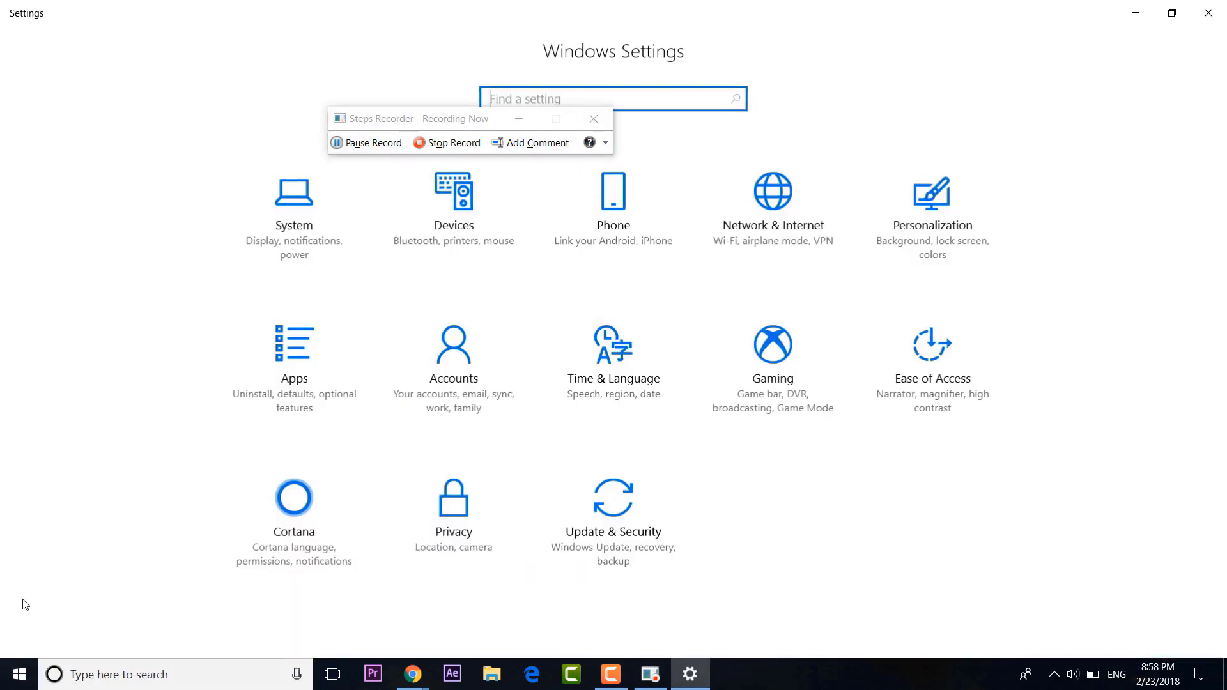
{"action": "left_click", "coordinate": [253, 248]}
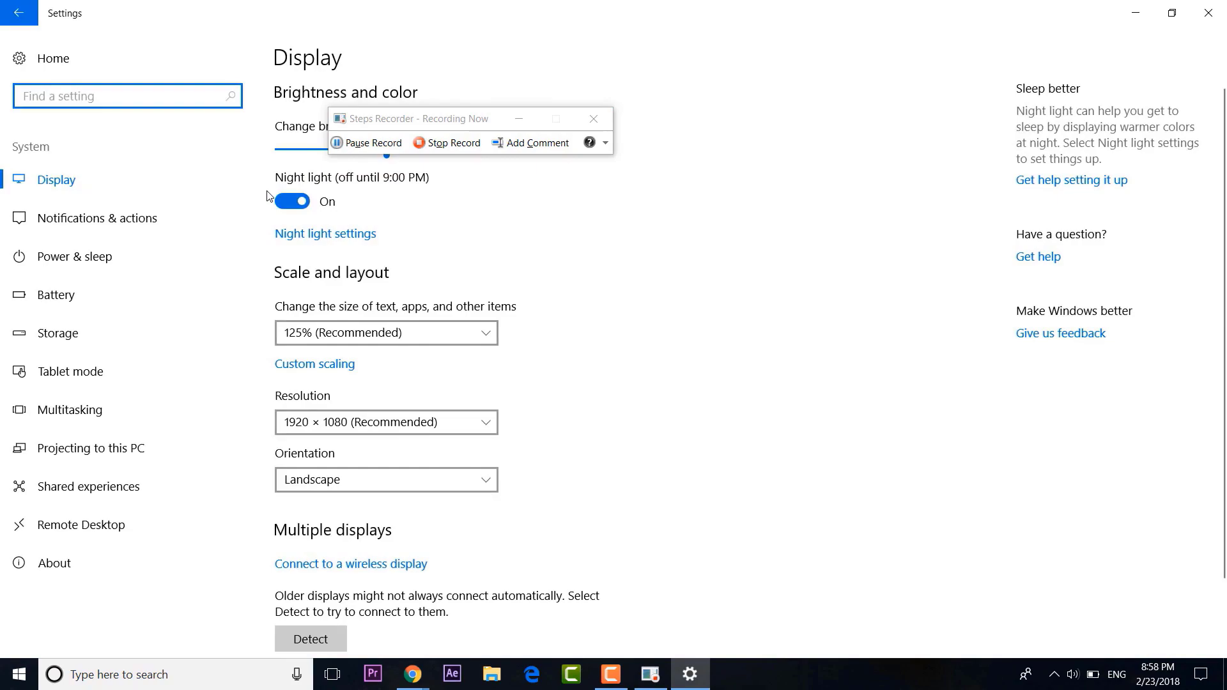
{"action": "scroll", "coordinate": [565, 359], "scroll_direction": "down", "scroll_amount": 2}
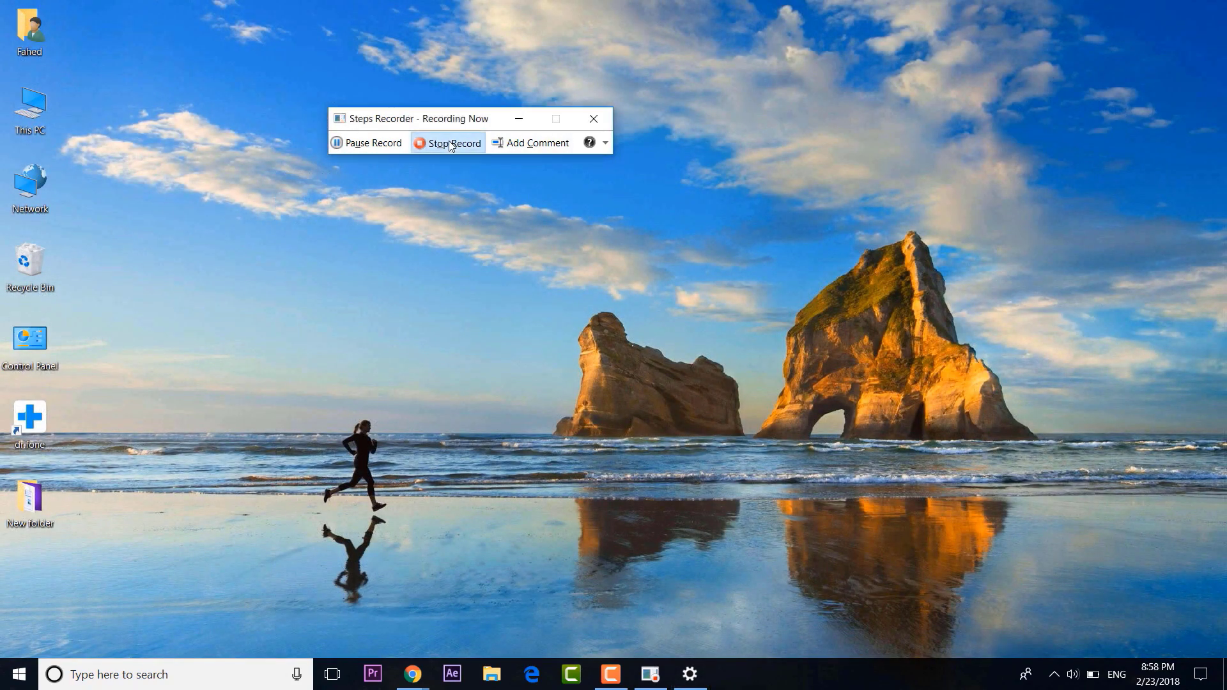
{"action": "left_click", "coordinate": [447, 142]}
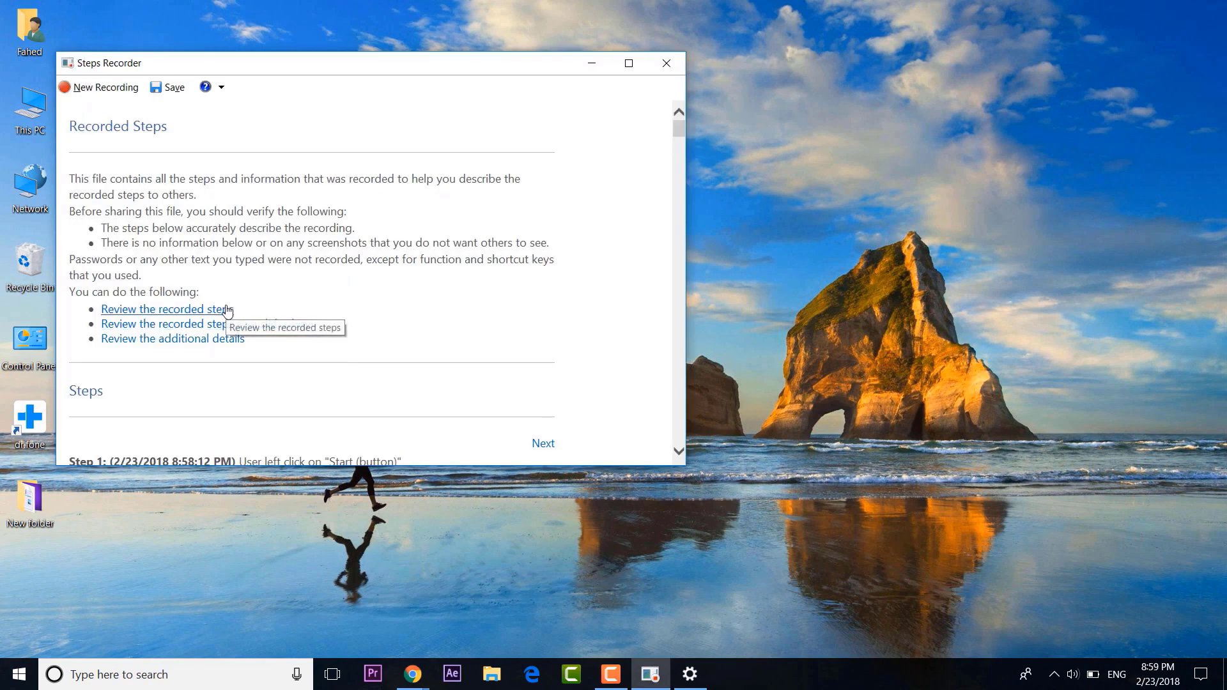
Scroll through the list of recorded steps and their screenshots.
{"action": "left_click", "coordinate": [228, 310]}
{"action": "scroll", "coordinate": [528, 236], "scroll_direction": "down", "scroll_amount": 1}
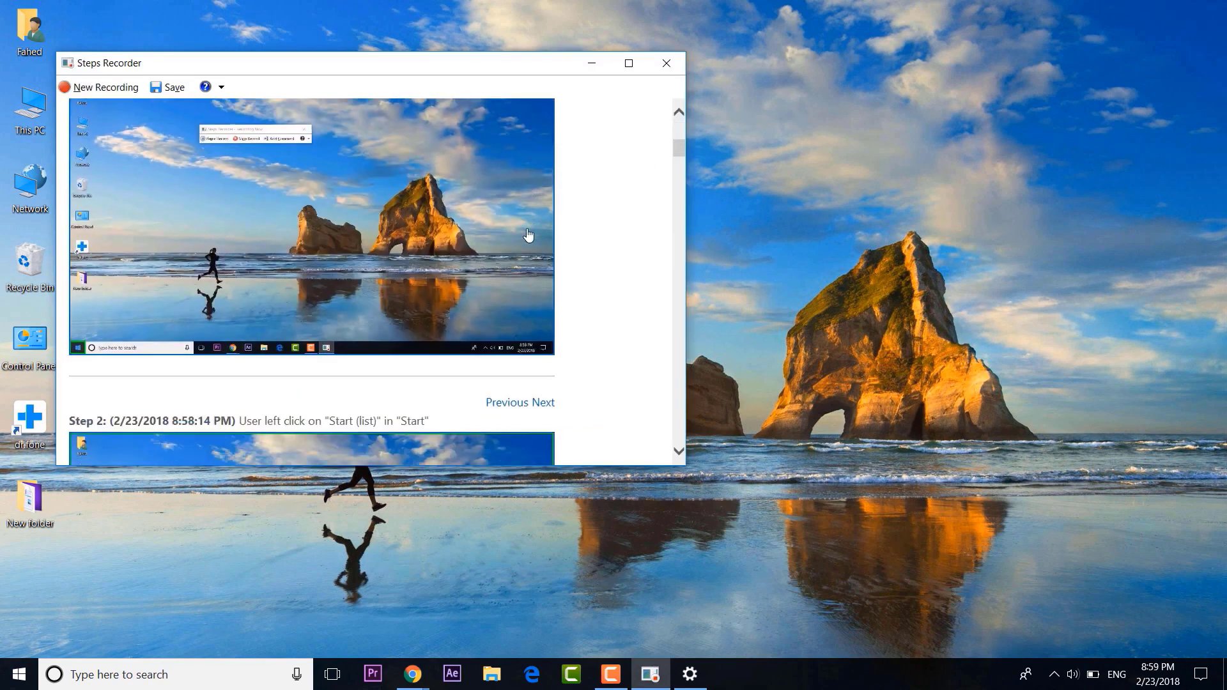
{"action": "scroll", "coordinate": [570, 263], "scroll_direction": "down", "scroll_amount": 10}
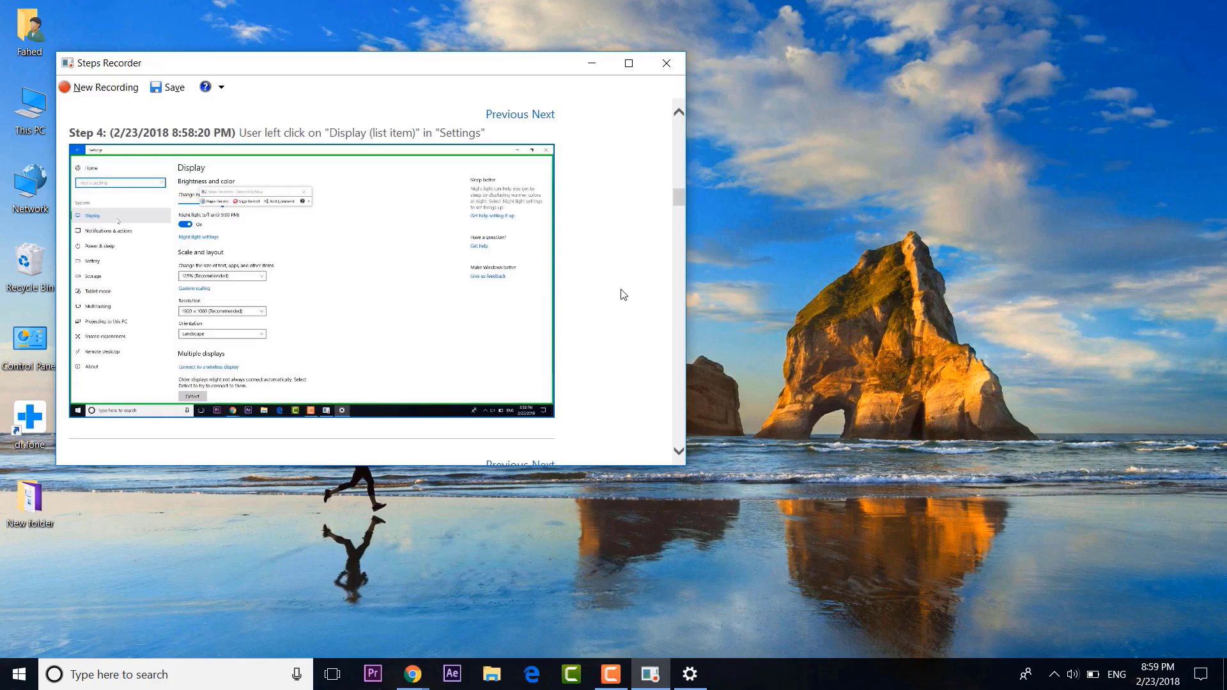
{"action": "scroll", "coordinate": [623, 294], "scroll_direction": "down", "scroll_amount": 10}
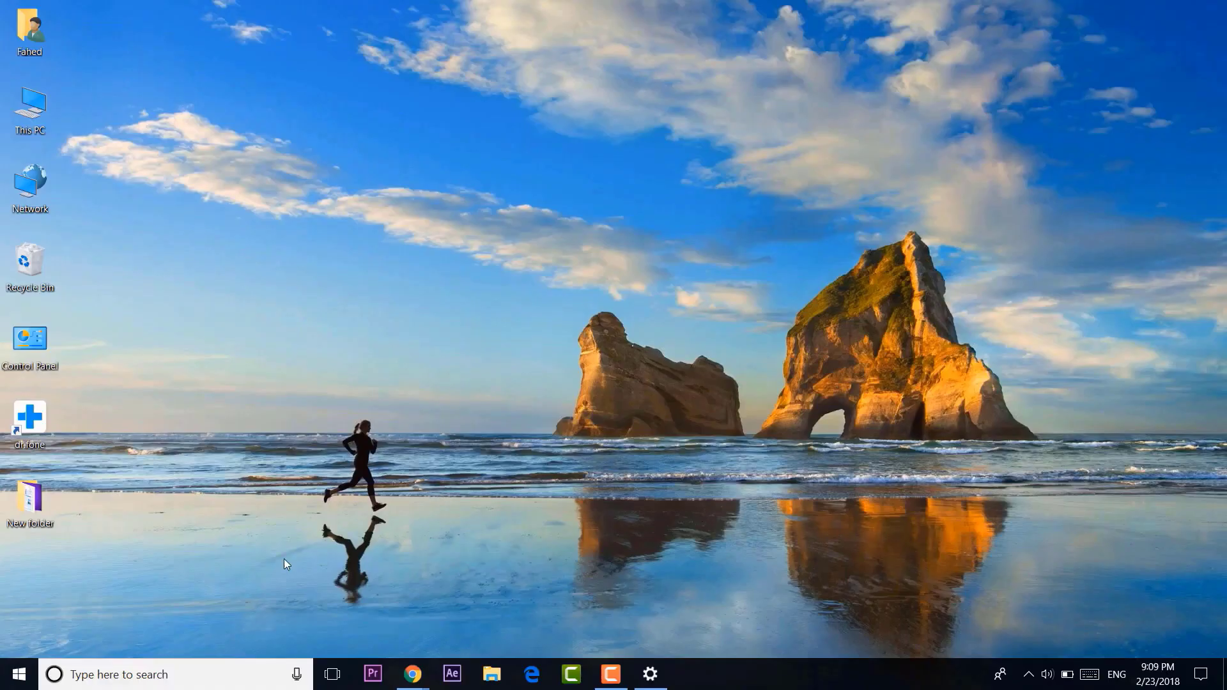
{"action": "left_click", "coordinate": [19, 674]}
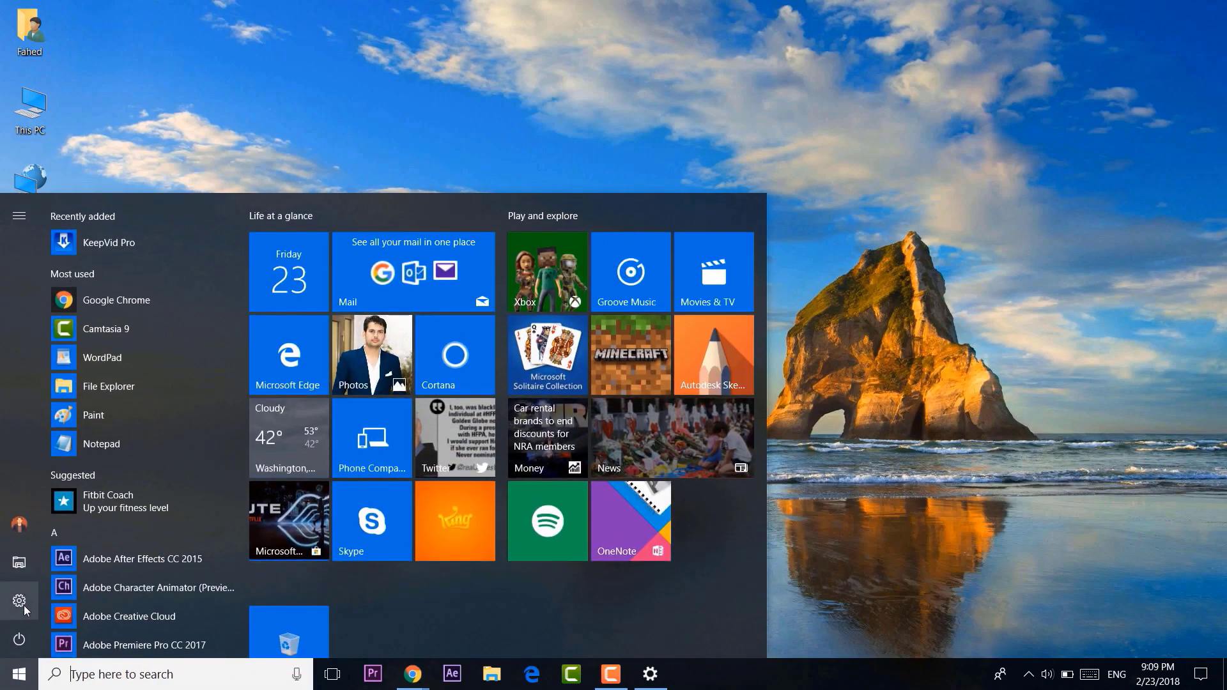
{"action": "left_click", "coordinate": [17, 626]}
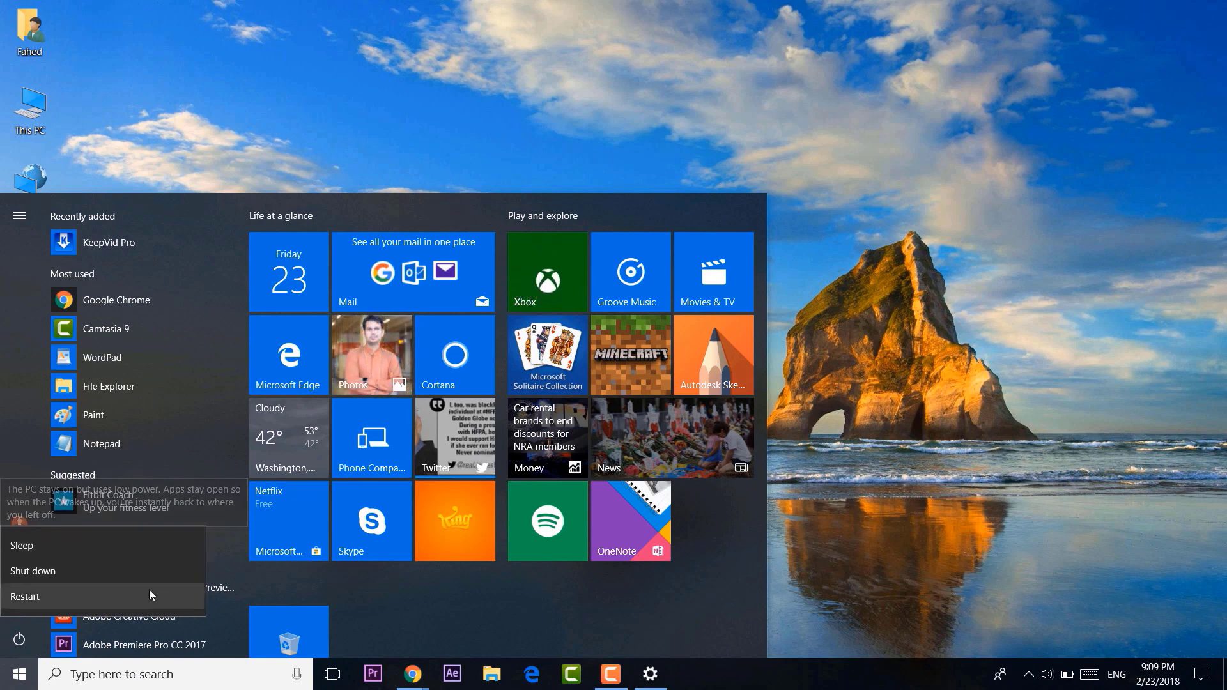
{"action": "left_click", "coordinate": [1088, 496]}
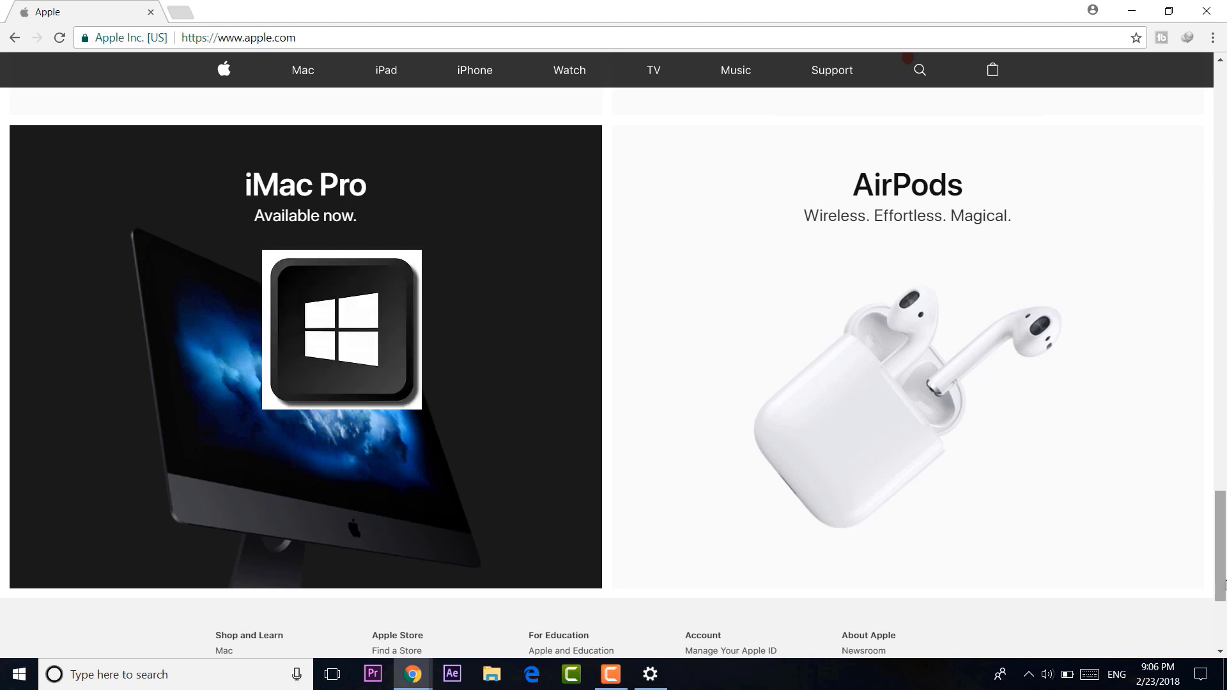
Snip the iMac Pro area of the Apple page into Paint and move the Paint window higher.
{"action": "key", "text": "super+shift+s"}
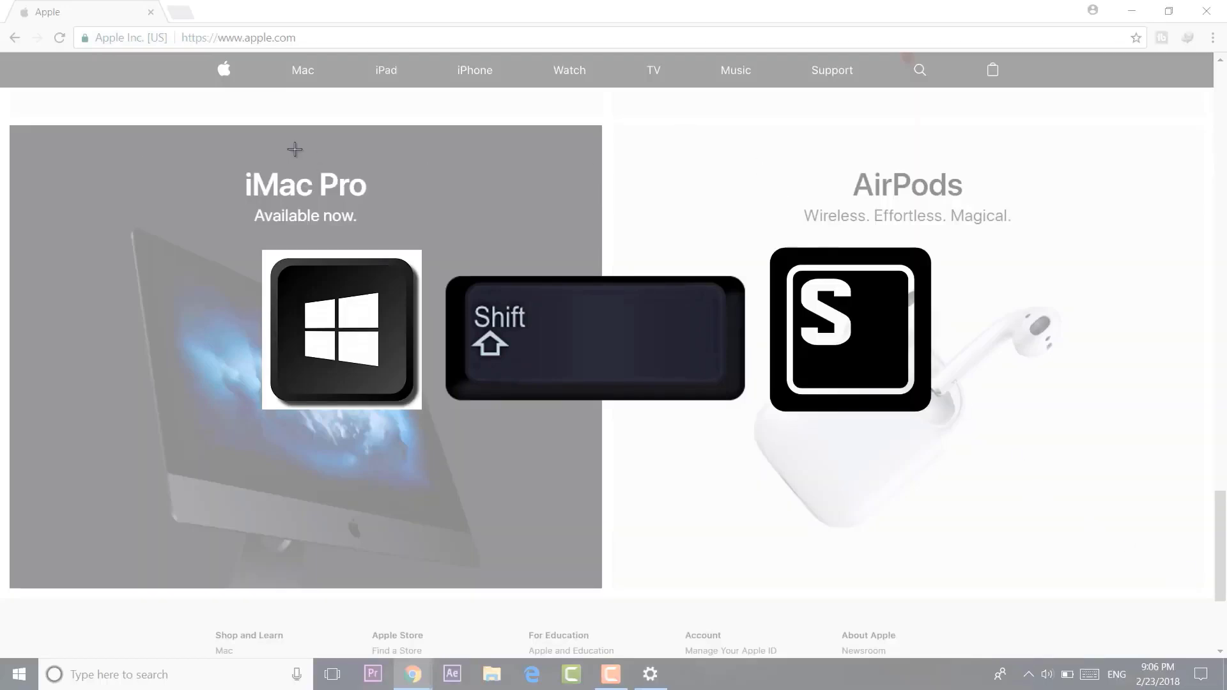
{"action": "mouse_move", "coordinate": [626, 109]}
{"action": "left_mouse_down"}
{"action": "mouse_move", "coordinate": [565, 482]}
{"action": "mouse_move", "coordinate": [392, 630]}
{"action": "mouse_move", "coordinate": [1, 659]}
{"action": "left_mouse_up"}
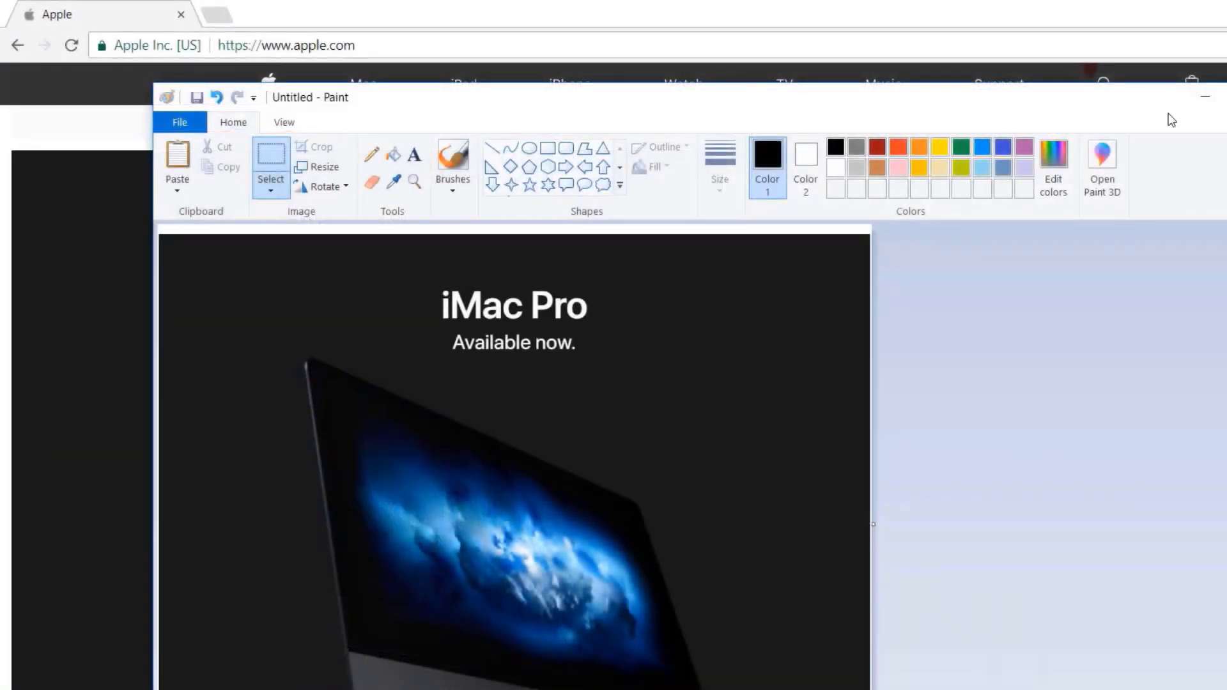
{"action": "left_click_drag", "start_coordinate": [1167, 109], "coordinate": [1169, 67]}
{"action": "left_click_drag", "start_coordinate": [1006, 101], "coordinate": [1007, 59]}
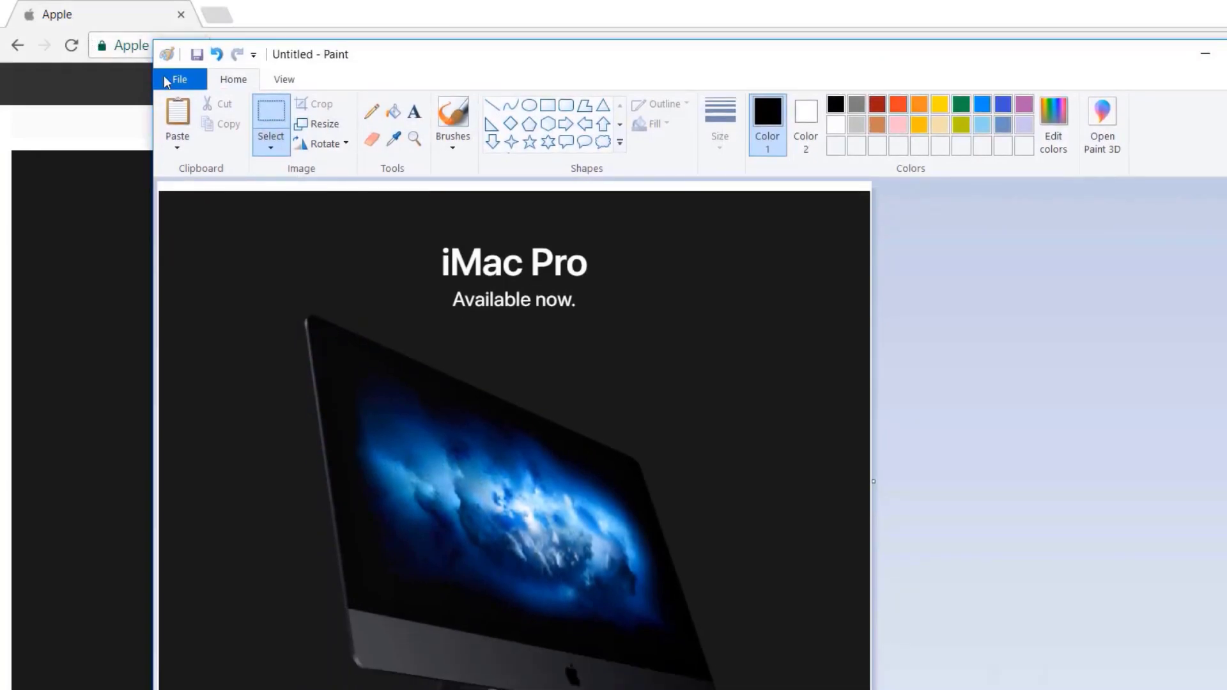